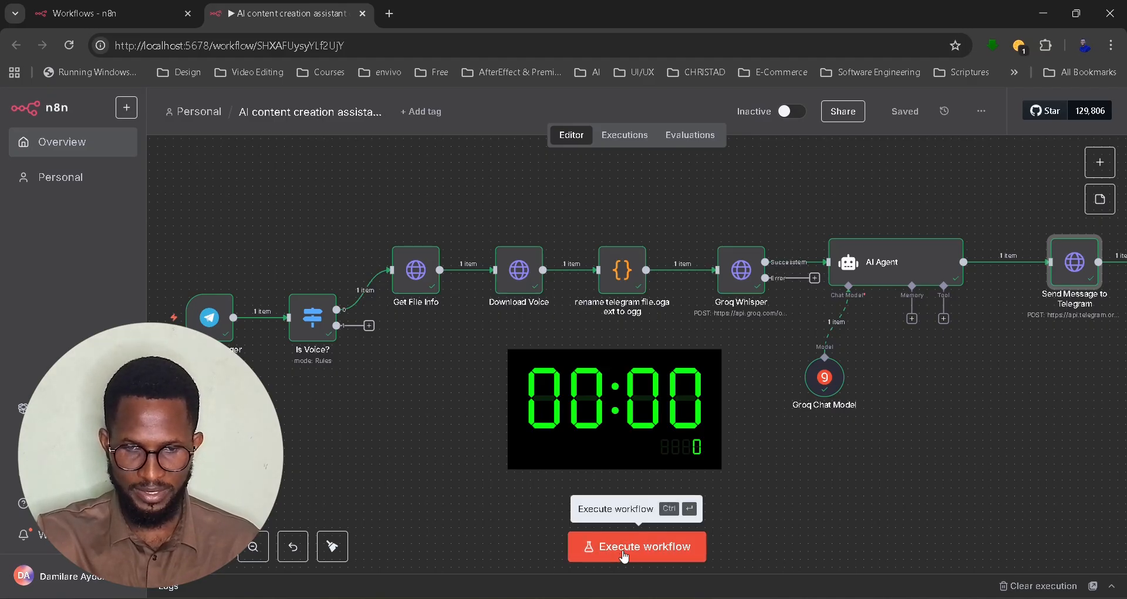
# Execute the workflow, switch to Telegram, and record and send a voice message to the Content Creator Assistant AI bot
pyautogui.click(624, 555)
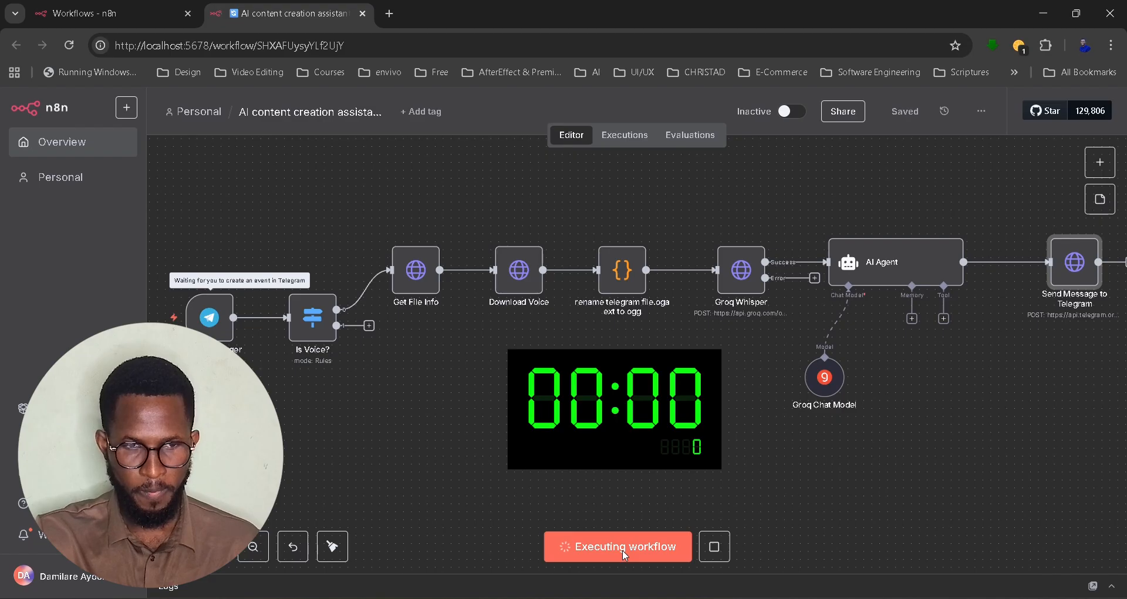
pyautogui.hotkey('alt', 'Tab')
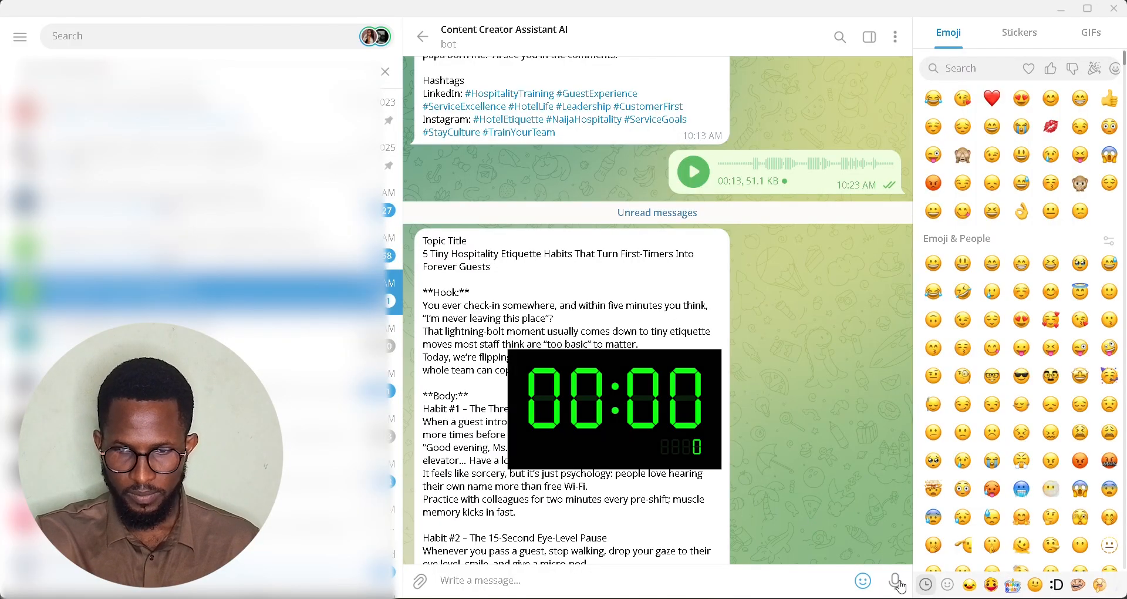
pyautogui.moveTo(896, 585); pyautogui.dragTo(894, 470)
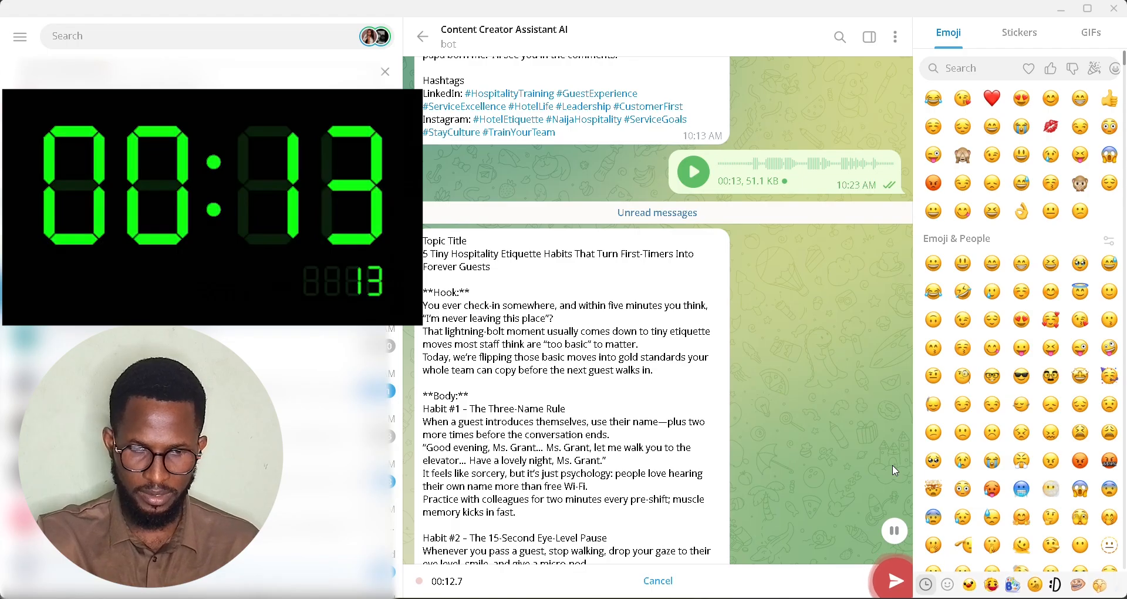
pyautogui.click(893, 581)
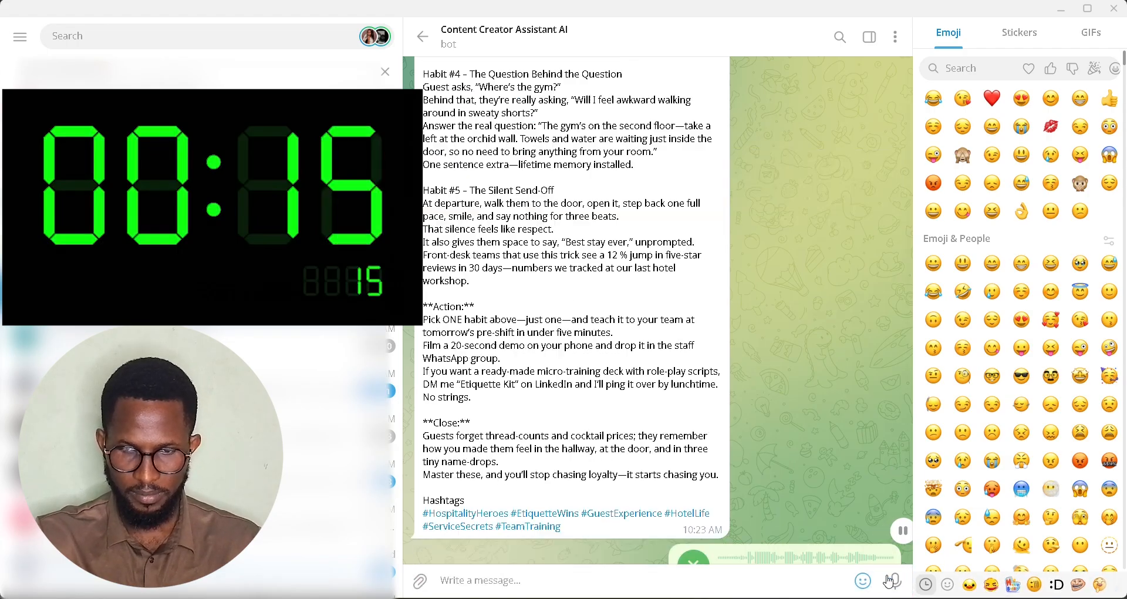
# Check the workflow run in n8n, and return to the Telegram chat to read the script the bot generated
pyautogui.press('super+Tab')
pyautogui.hotkey('alt', 'Tab')
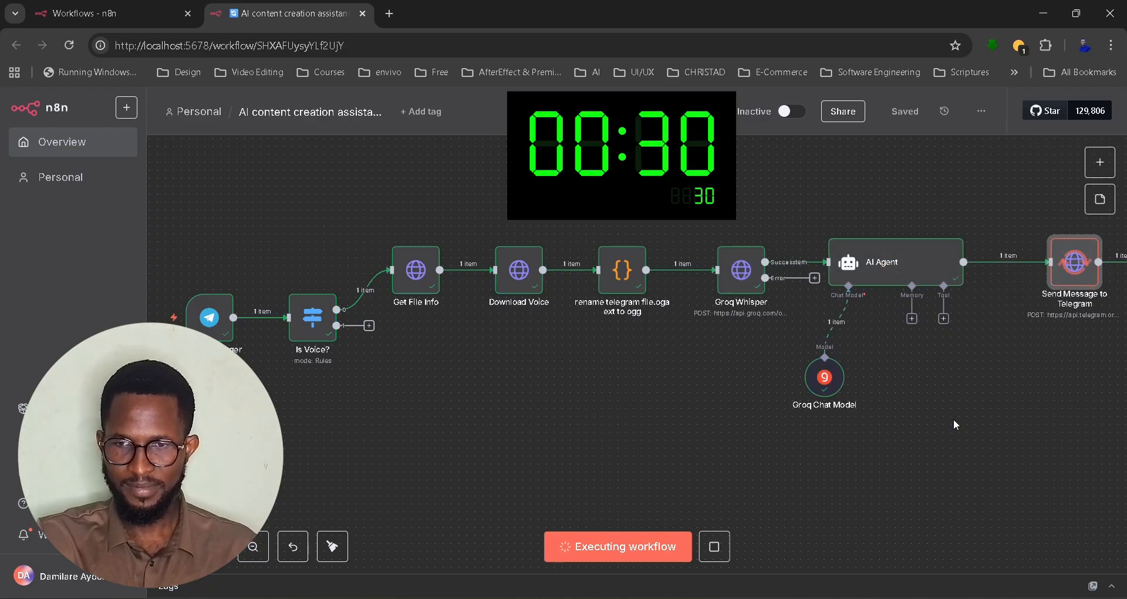
pyautogui.click(1004, 580)
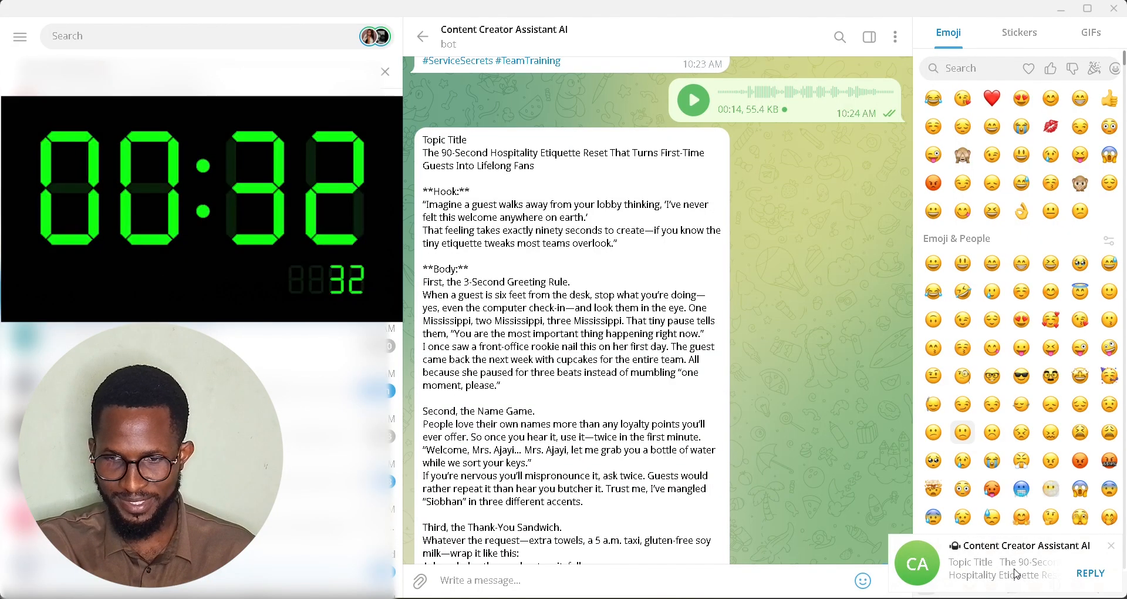
pyautogui.scroll(-5, 684, 263)
pyautogui.scroll(5, 684, 263)
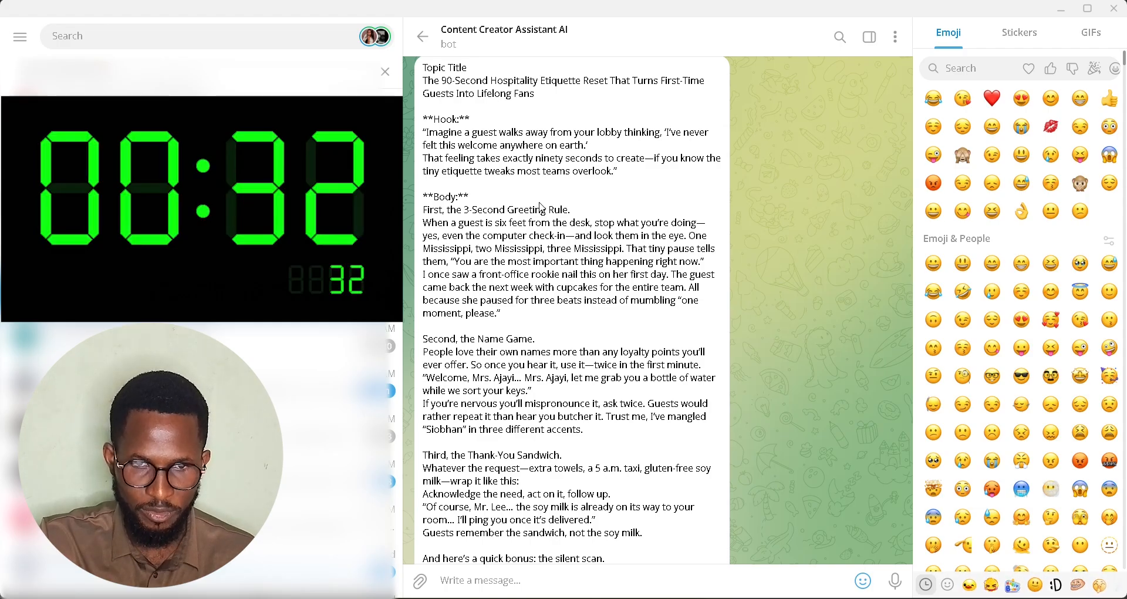
pyautogui.scroll(-3, 481, 281)
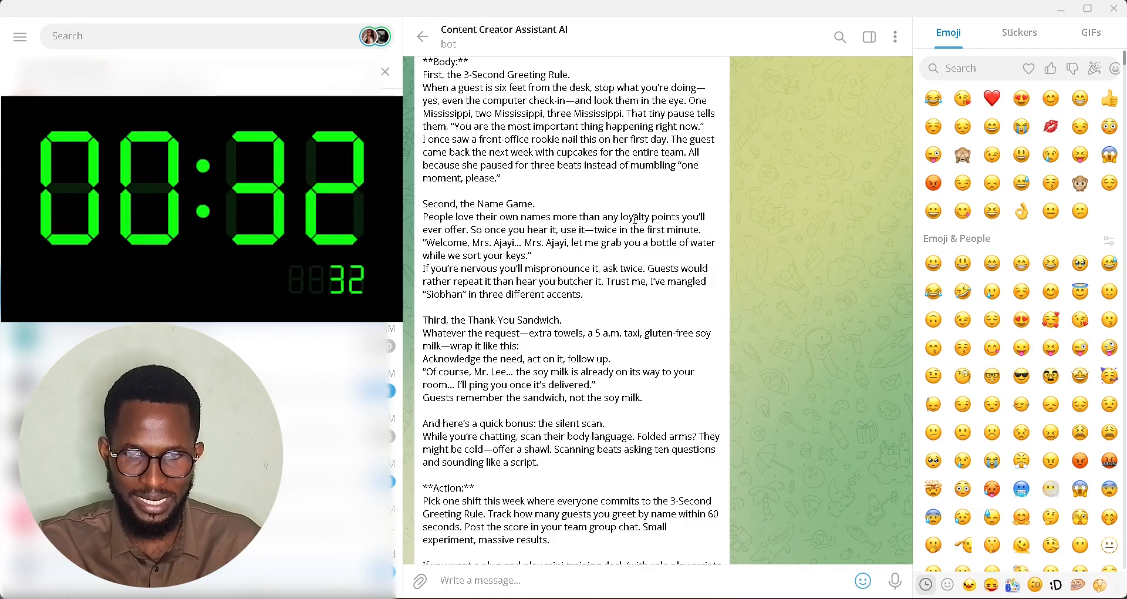
pyautogui.scroll(-4, 537, 388)
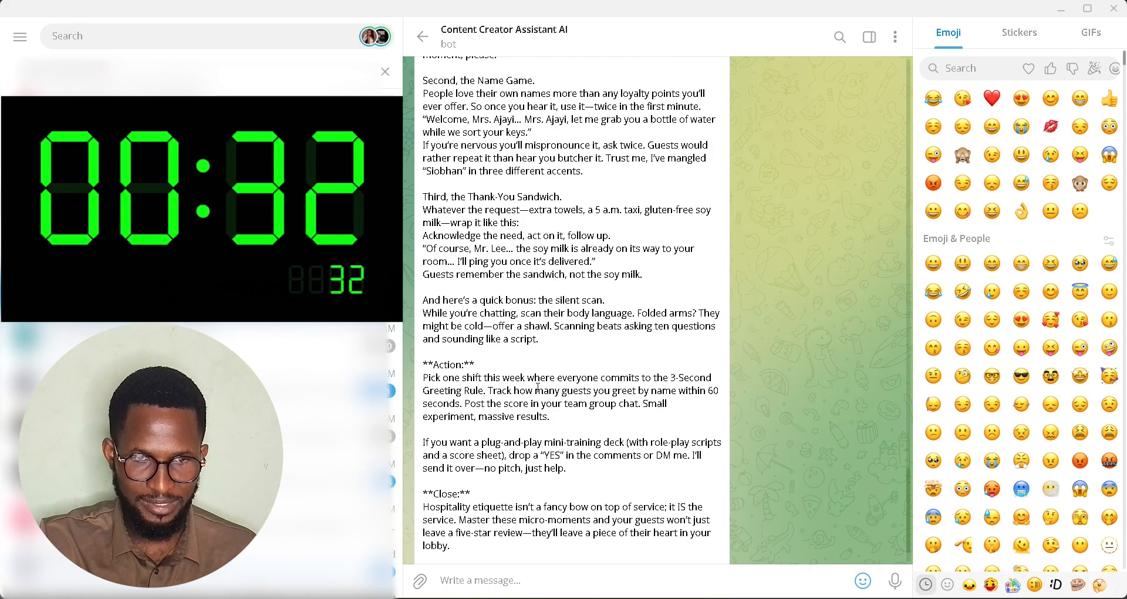
pyautogui.scroll(5, 538, 388)
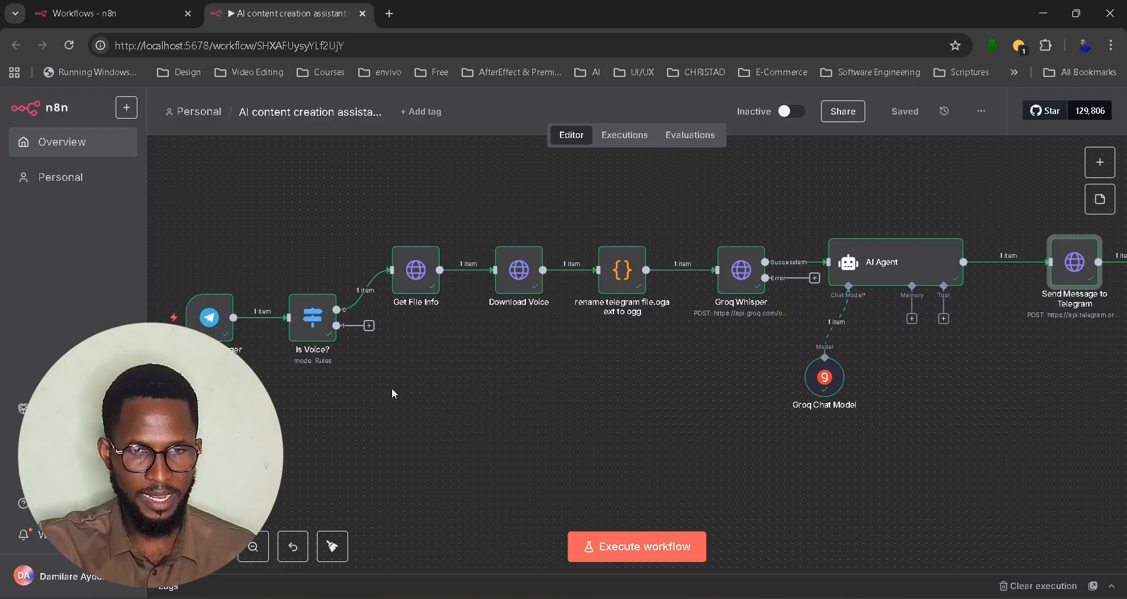
# Open the Telegram Trigger node in n8n and inspect its credential options, keeping Telegram account 2 selected
pyautogui.hscroll(-4, 392, 388)
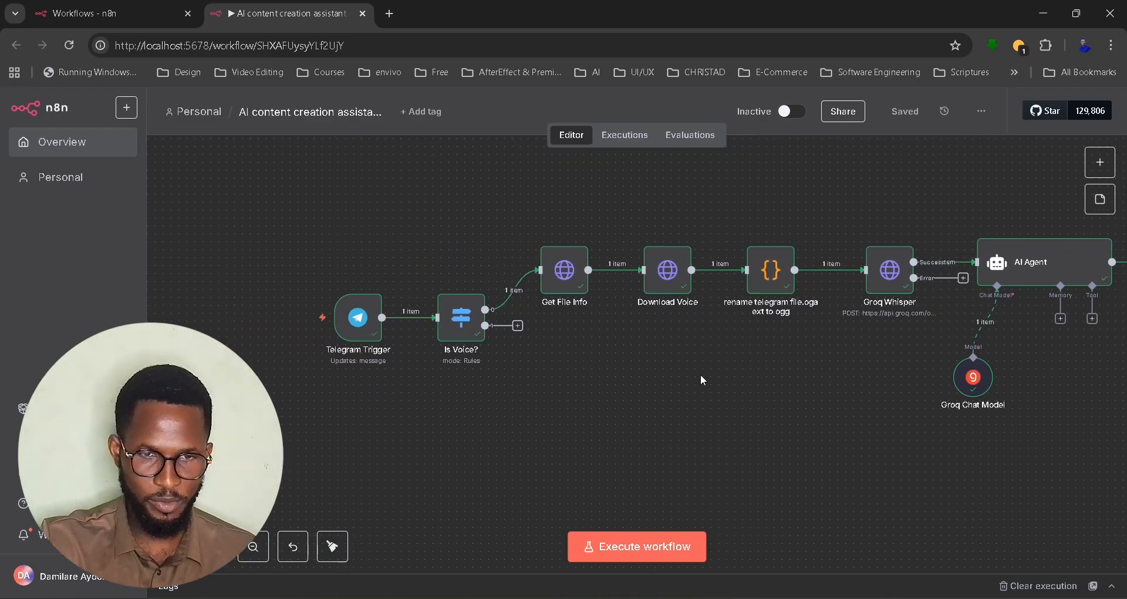
pyautogui.hscroll(3, 701, 376)
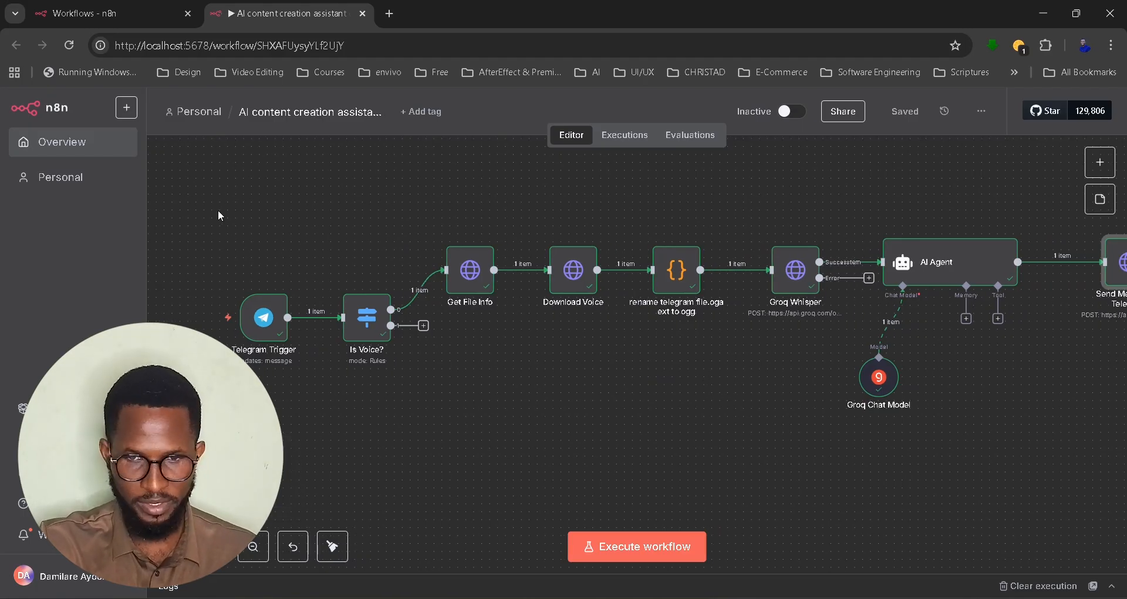
pyautogui.hscroll(-1, 493, 441)
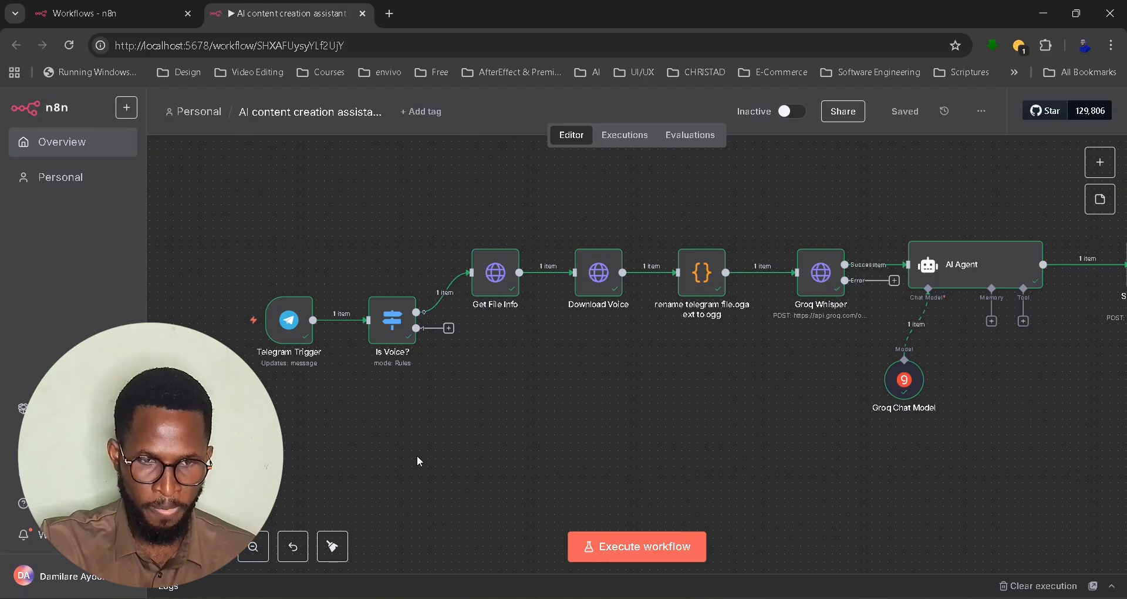
pyautogui.scroll(2, 432, 445)
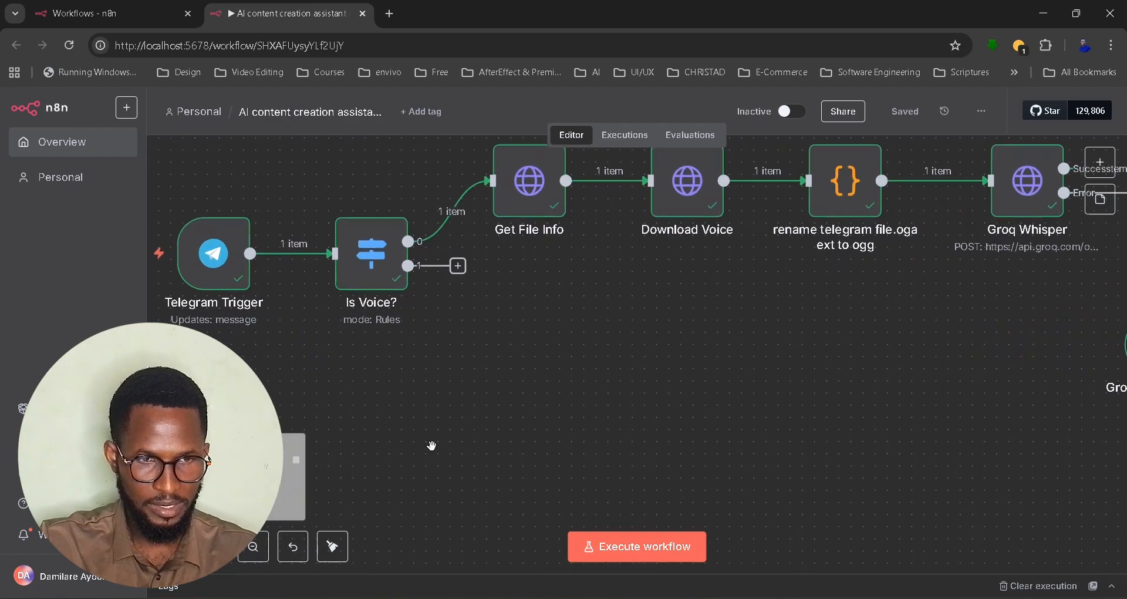
pyautogui.hscroll(-4, 432, 445)
pyautogui.scroll(1, 432, 446)
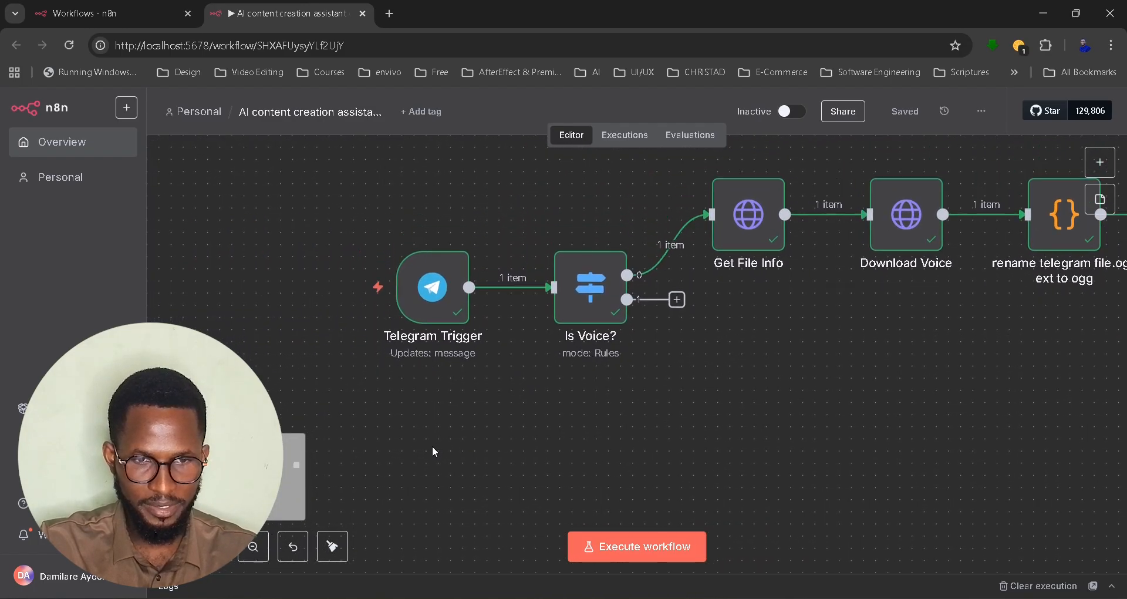
pyautogui.doubleClick(435, 315)
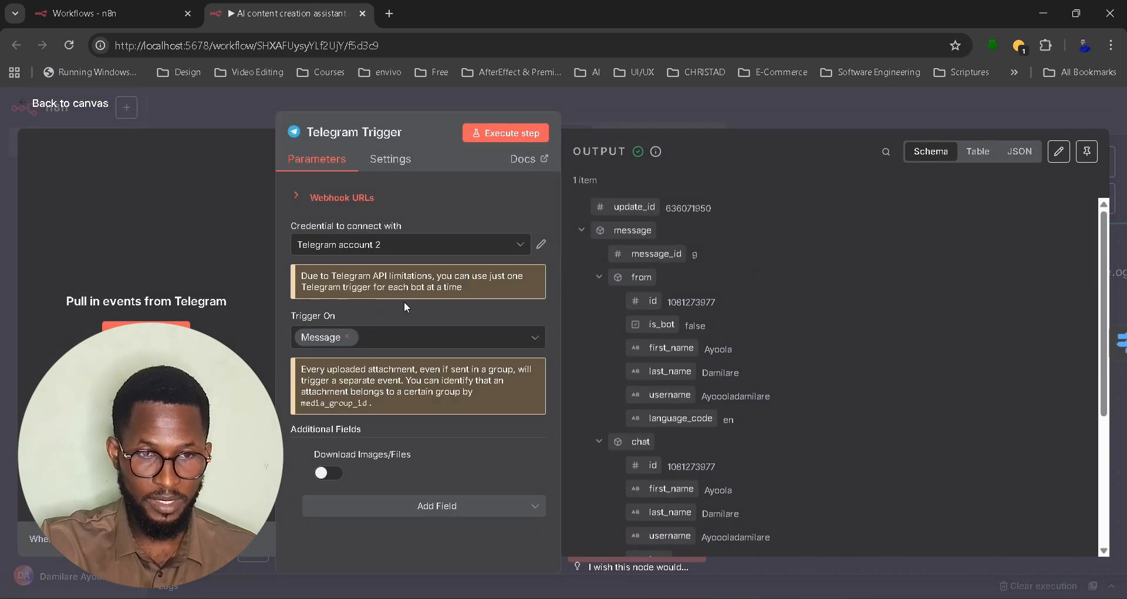
pyautogui.click(429, 253)
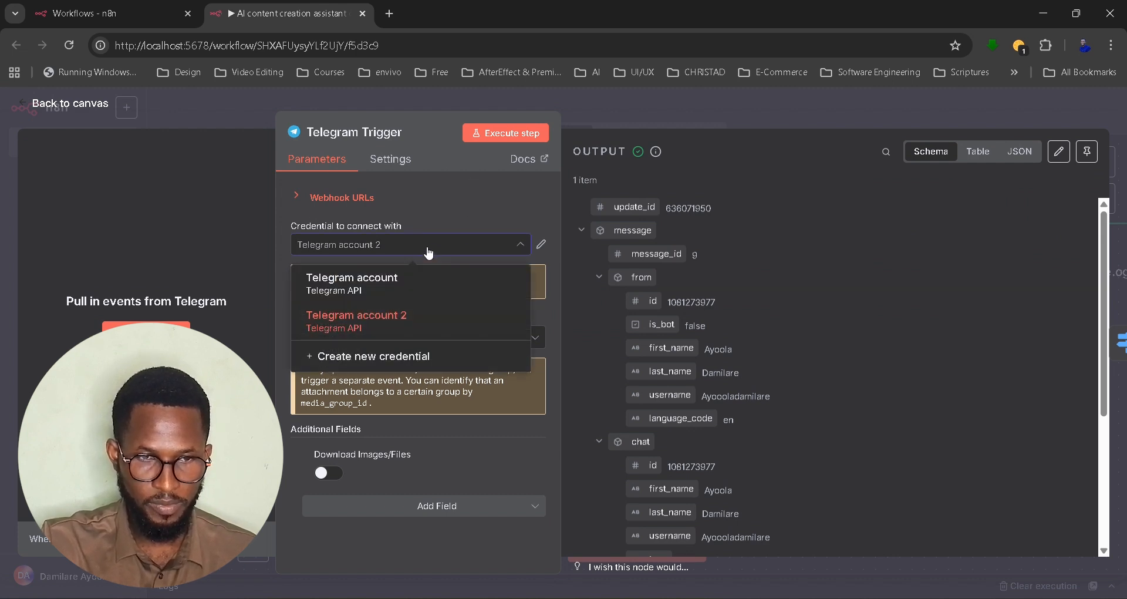
pyautogui.click(396, 332)
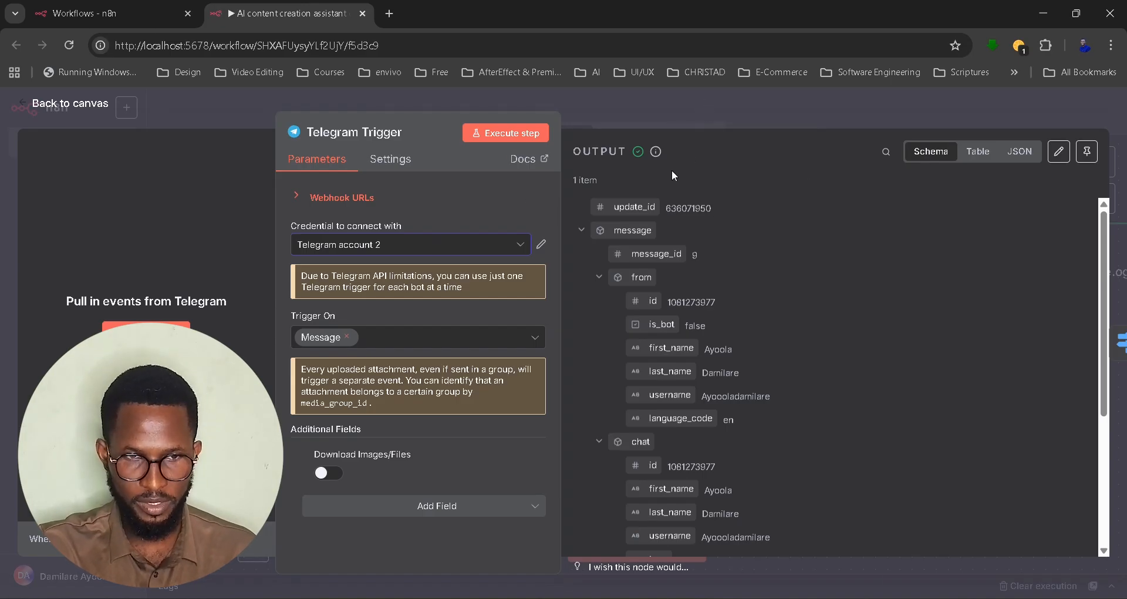
# Recheck the trigger's credential list, examine its output down to the voice data, and close the node
pyautogui.click(1110, 548)
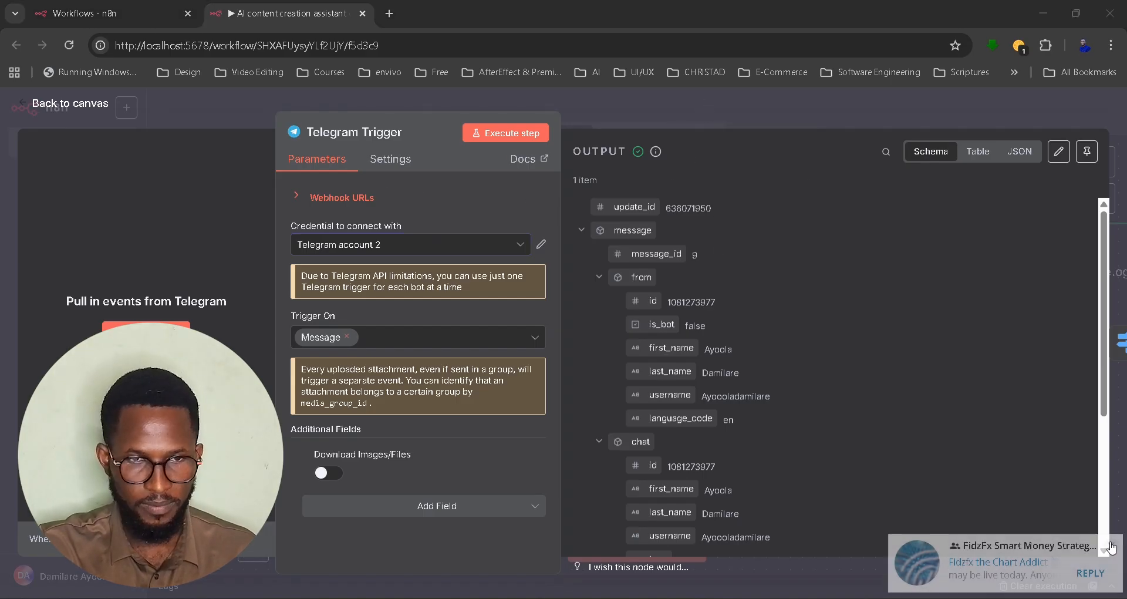
pyautogui.click(375, 244)
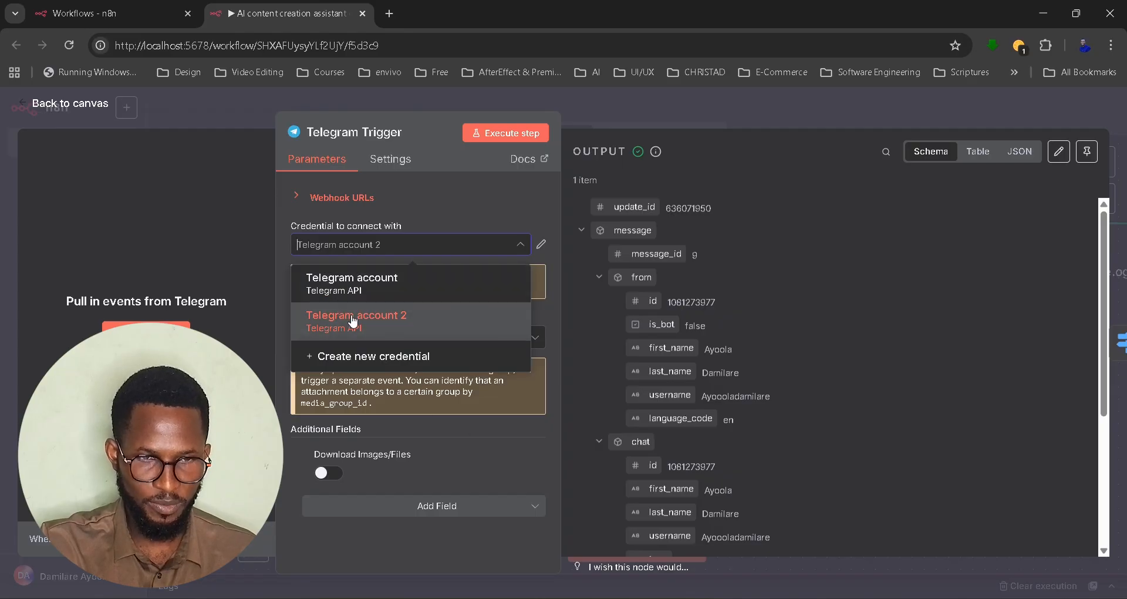
pyautogui.click(455, 429)
pyautogui.scroll(-4, 839, 366)
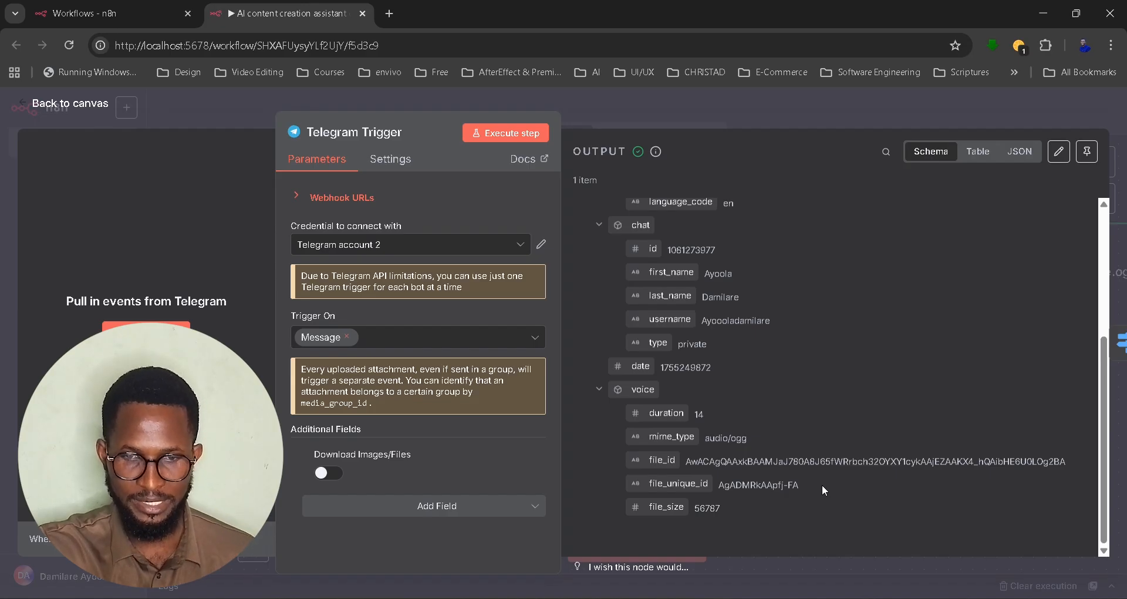
pyautogui.click(825, 118)
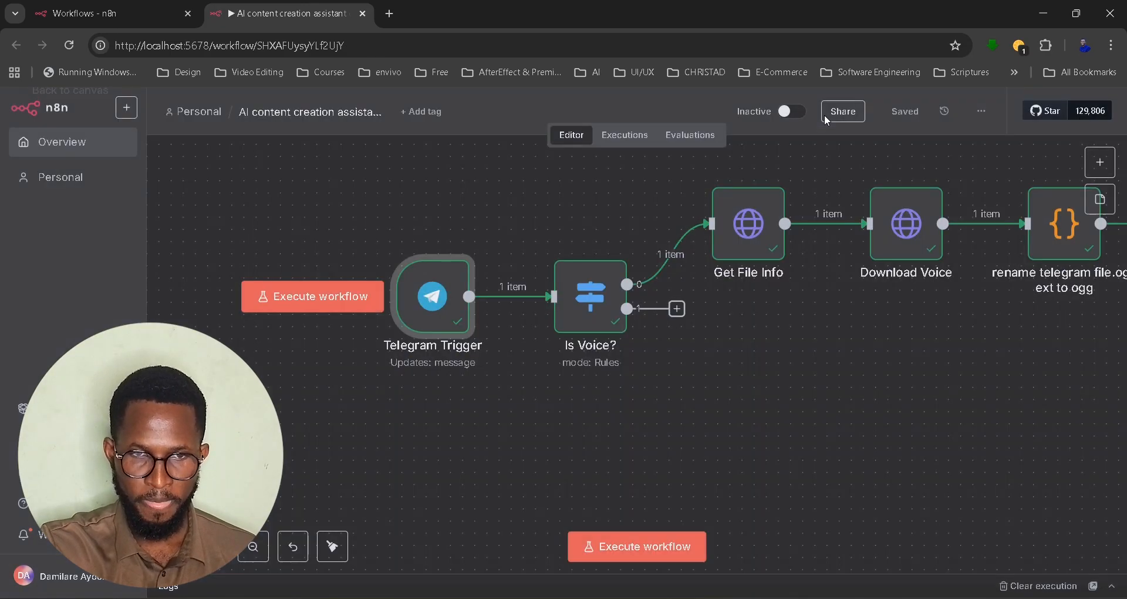
# Open the Is Voice? node, examine its routing rules with the input and output voice data, and return to the canvas
pyautogui.doubleClick(588, 298)
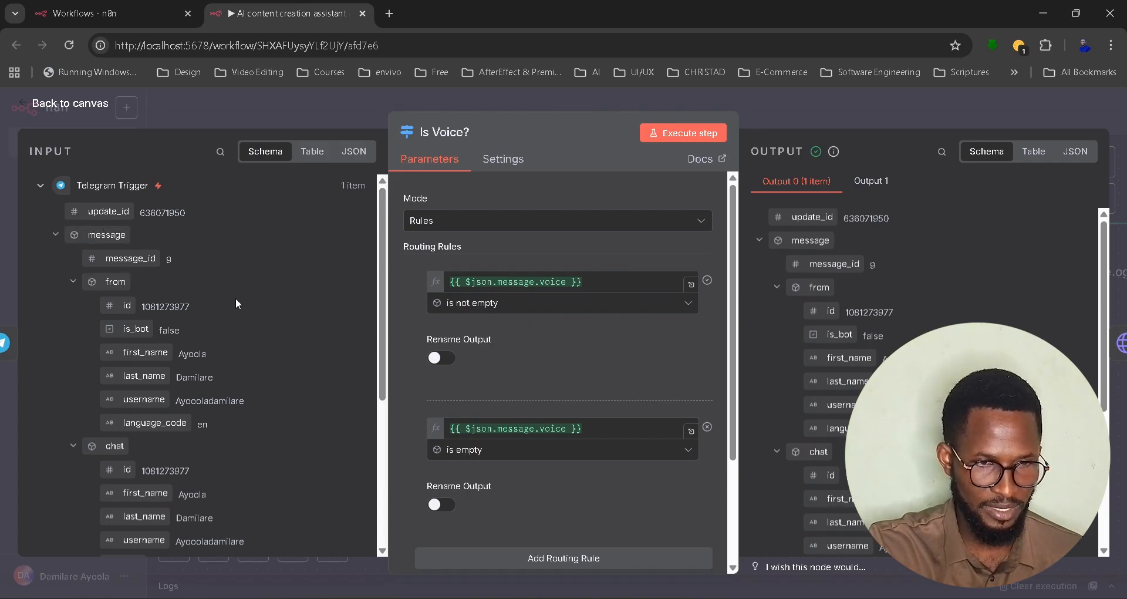
pyautogui.scroll(-5, 254, 431)
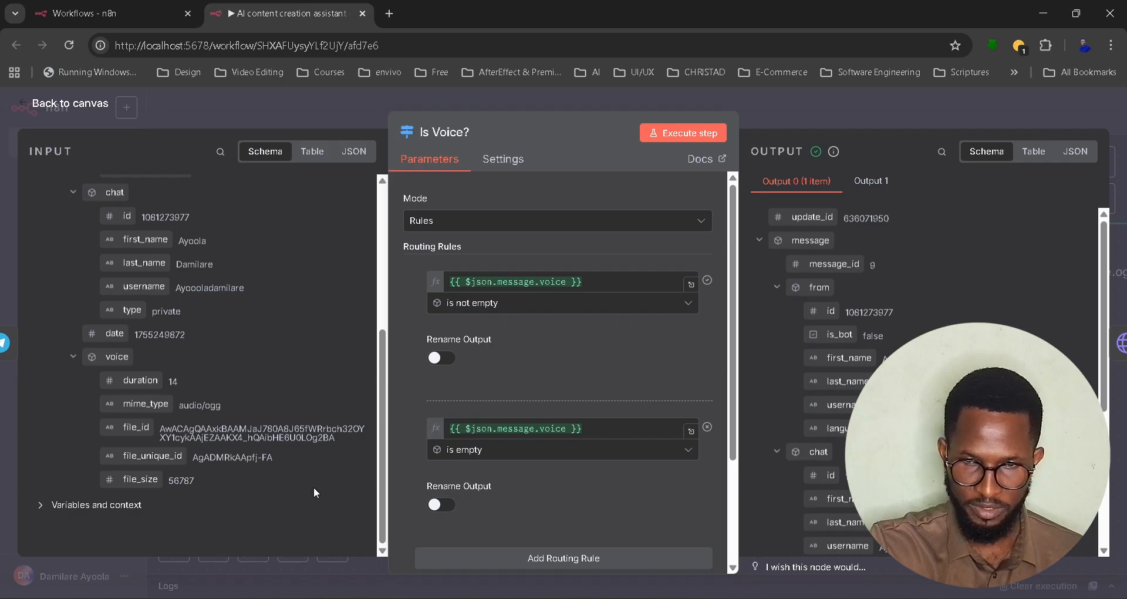
pyautogui.scroll(-4, 922, 381)
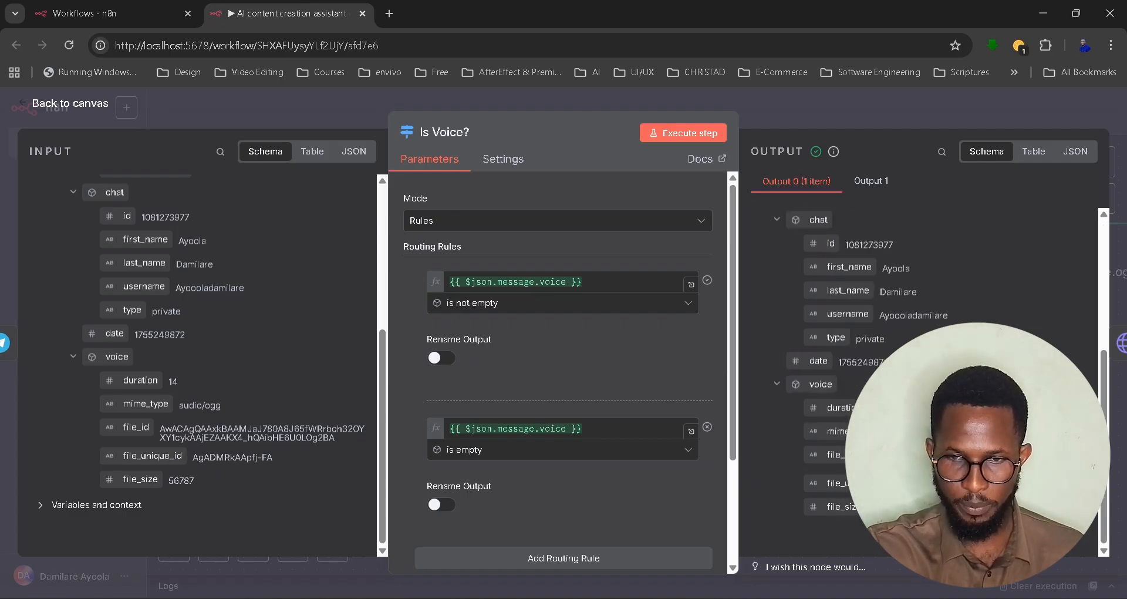
pyautogui.click(816, 105)
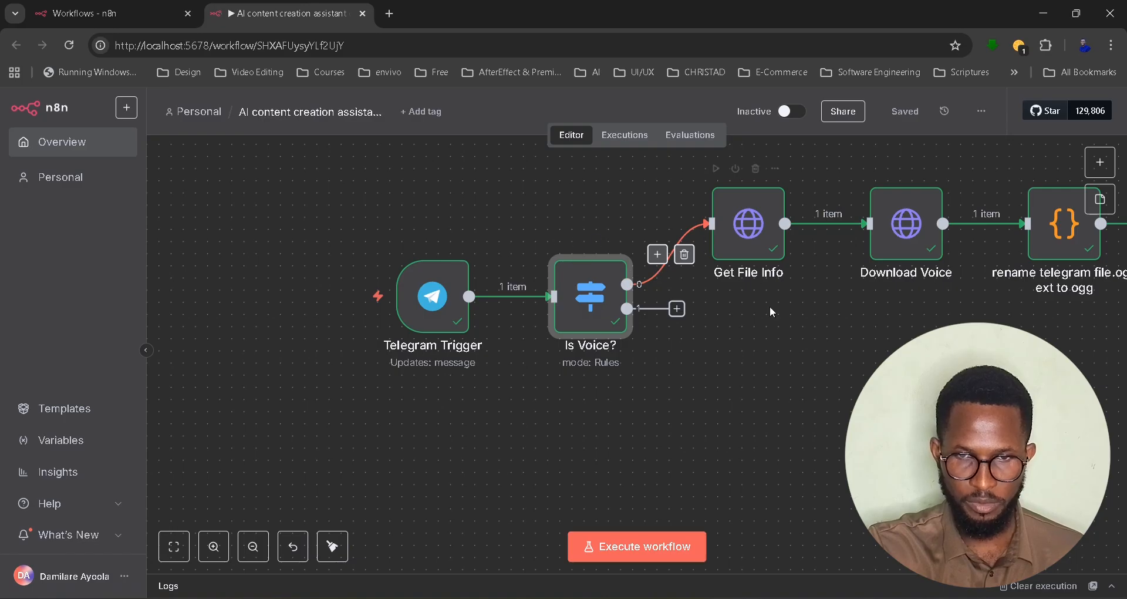
# Open the Get File Info node, highlight the bot token in its request URL, and examine the incoming voice file data
pyautogui.hscroll(4, 773, 346)
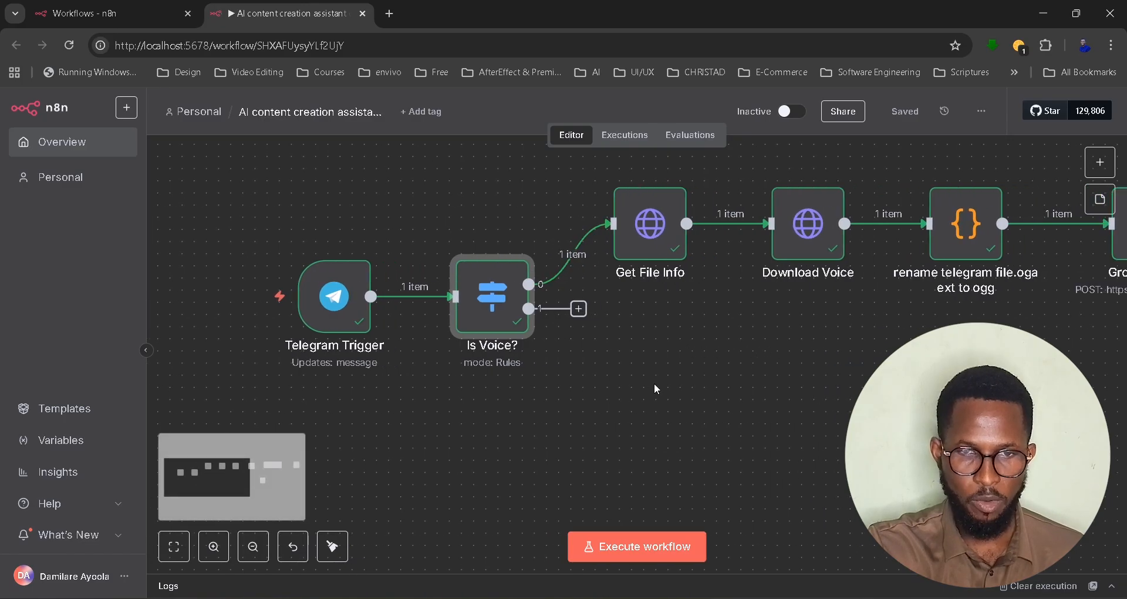
pyautogui.doubleClick(656, 228)
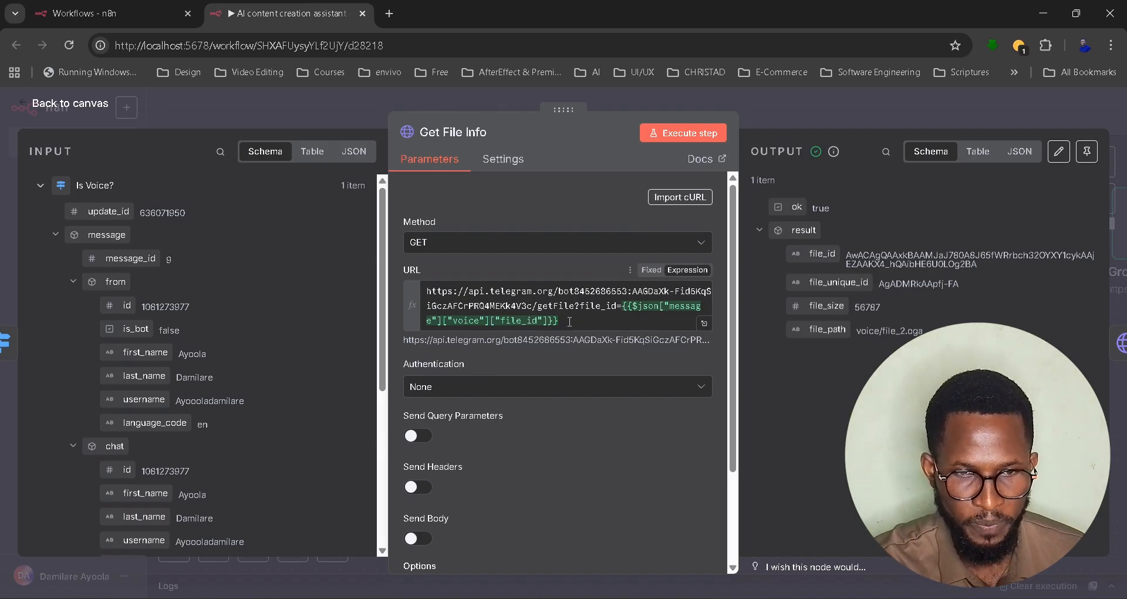
pyautogui.click(576, 290)
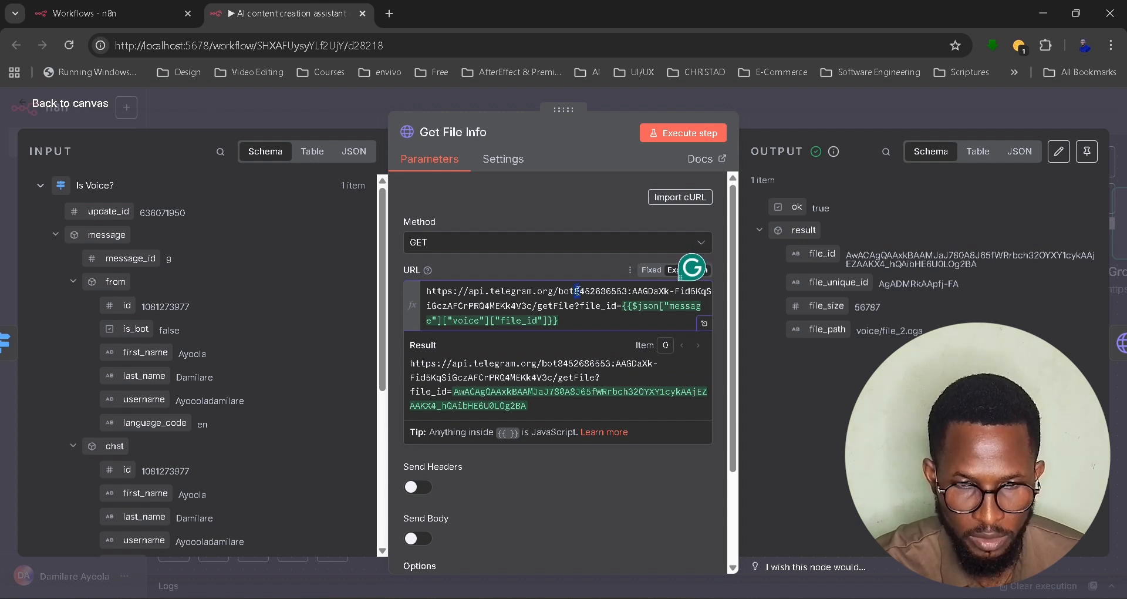
pyautogui.moveTo(574, 290); pyautogui.dragTo(532, 304)
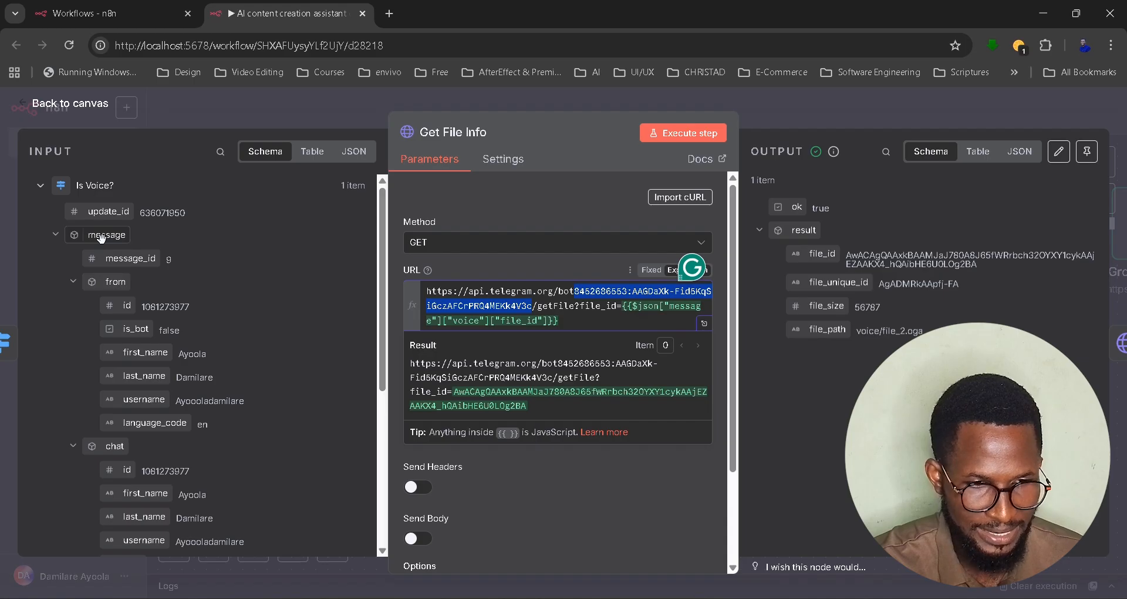
pyautogui.scroll(-5, 200, 432)
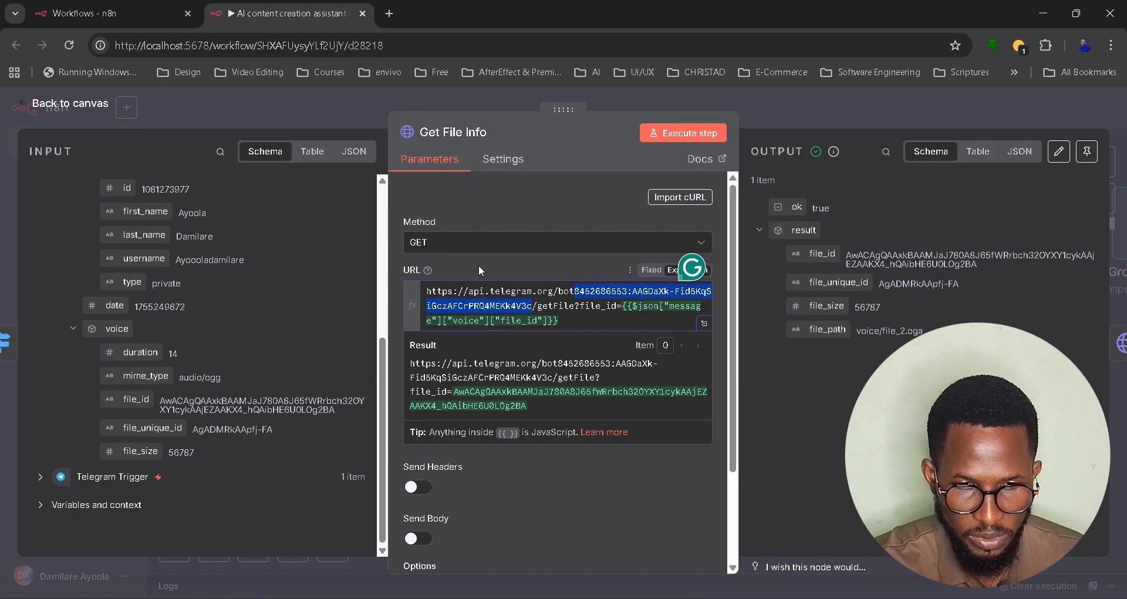
# Review the remaining request settings of Get File Info, highlight the file_path value in its output, and close the node
pyautogui.click(478, 265)
pyautogui.scroll(-3, 552, 410)
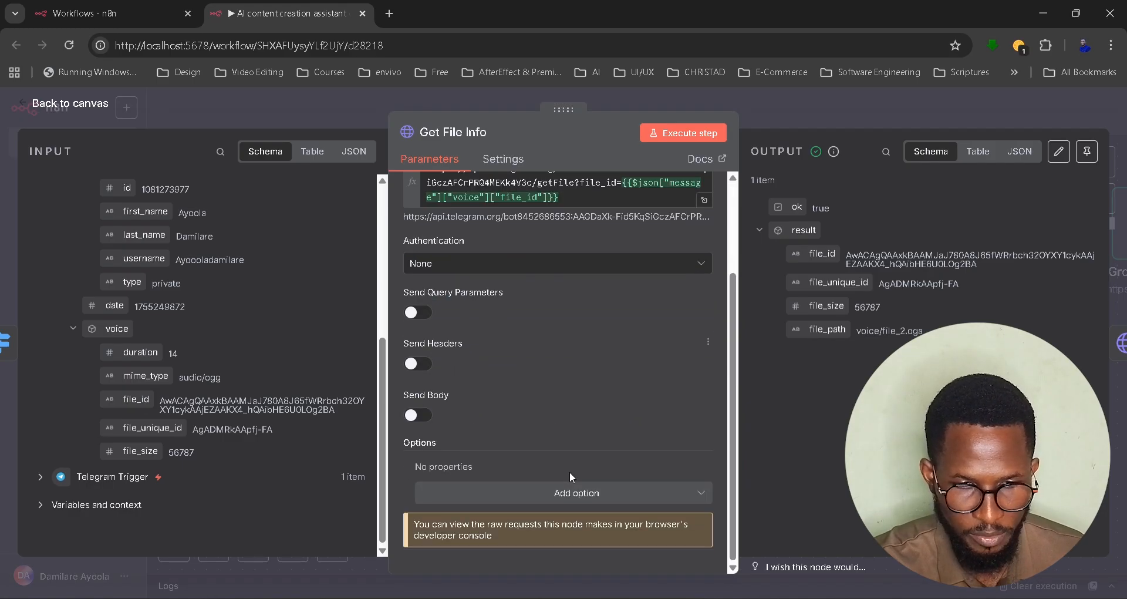
pyautogui.scroll(1, 569, 471)
pyautogui.scroll(1, 538, 371)
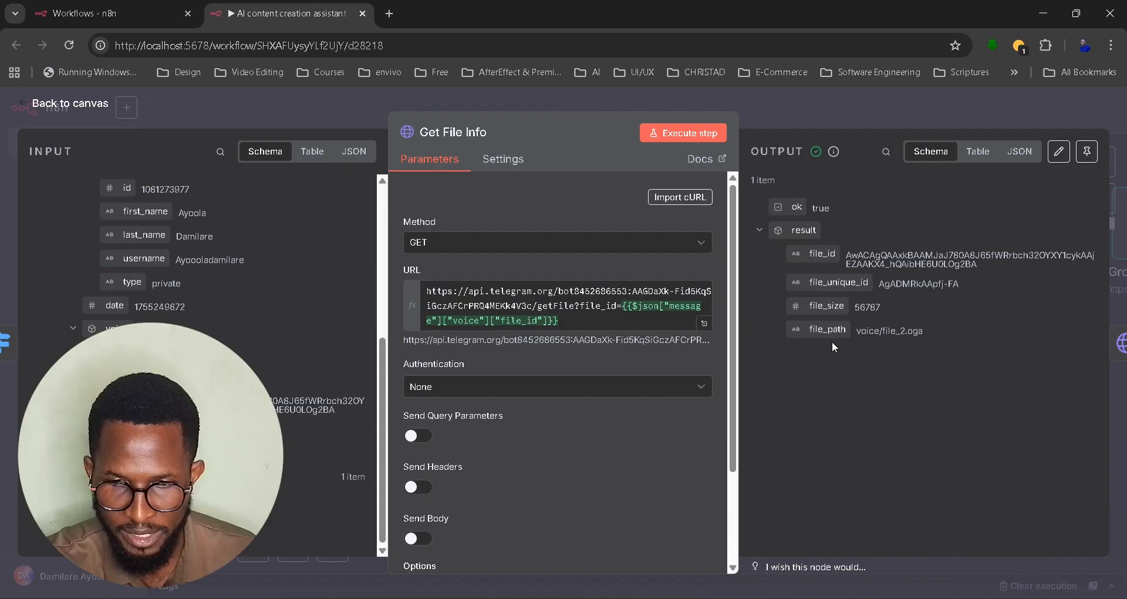
pyautogui.moveTo(927, 330); pyautogui.dragTo(855, 331)
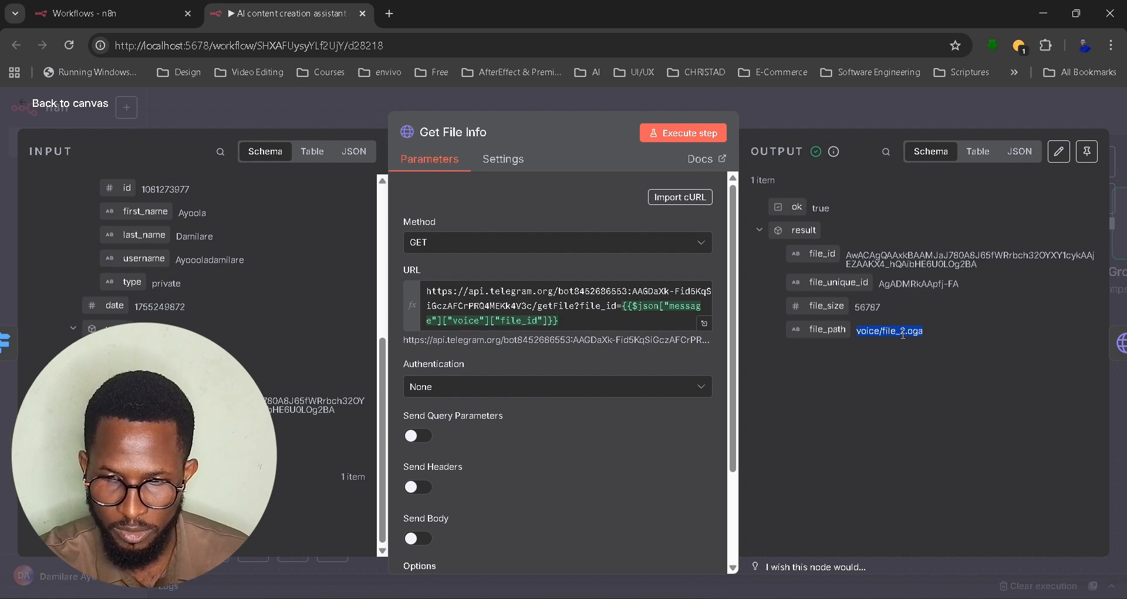
pyautogui.click(778, 103)
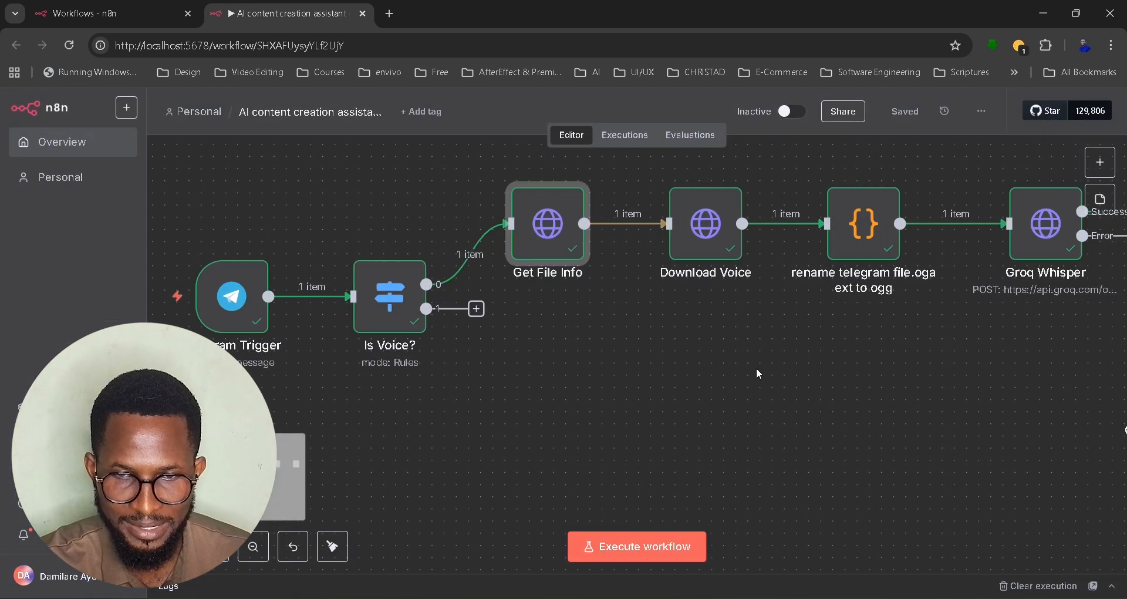
# Open the Download Voice node, highlight the bot token in its request URL, and examine the incoming file_path value used there
pyautogui.doubleClick(641, 241)
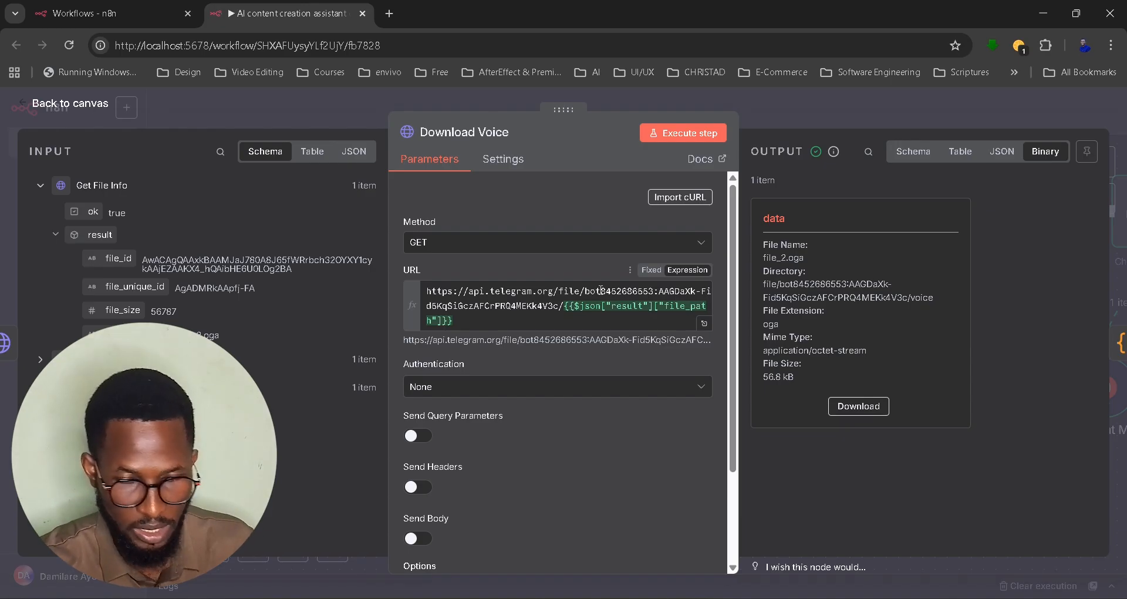
pyautogui.click(601, 289)
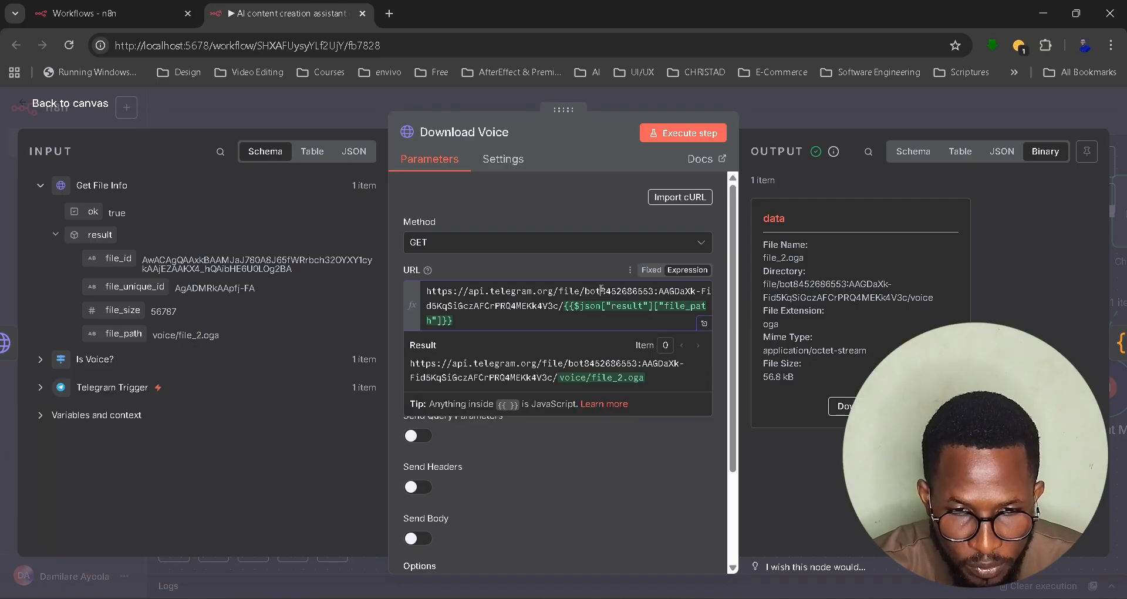
pyautogui.moveTo(613, 290); pyautogui.dragTo(583, 303)
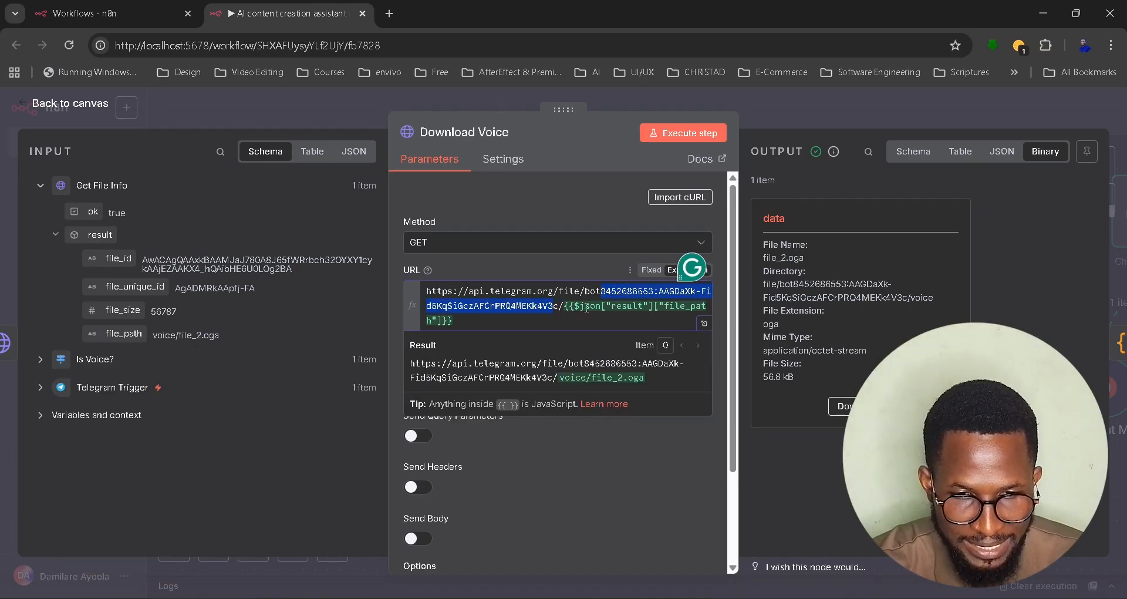
pyautogui.click(585, 306)
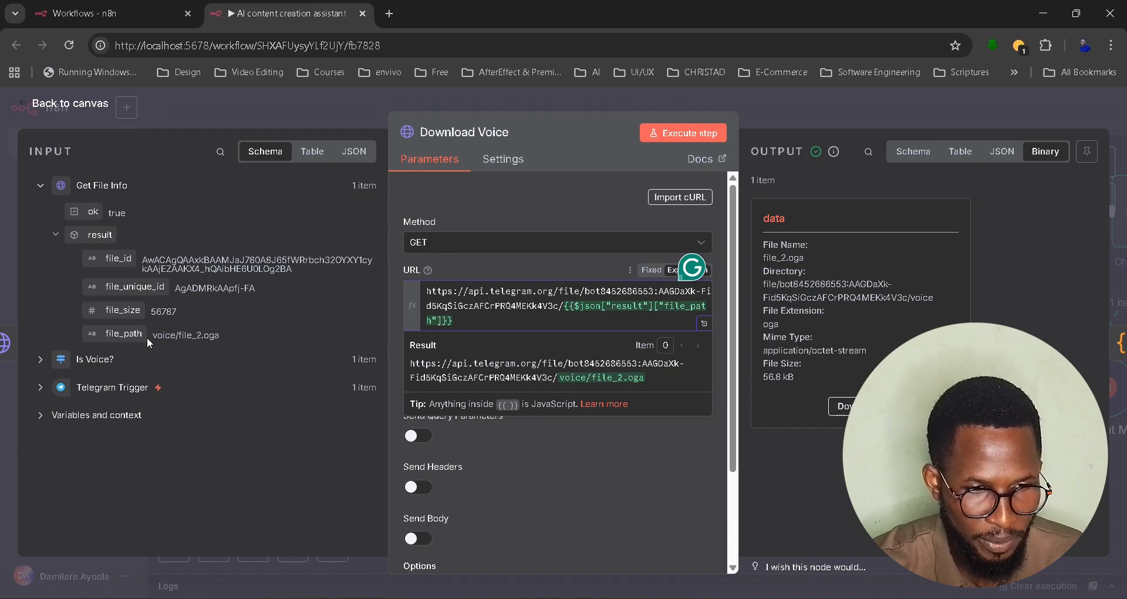
pyautogui.click(220, 336)
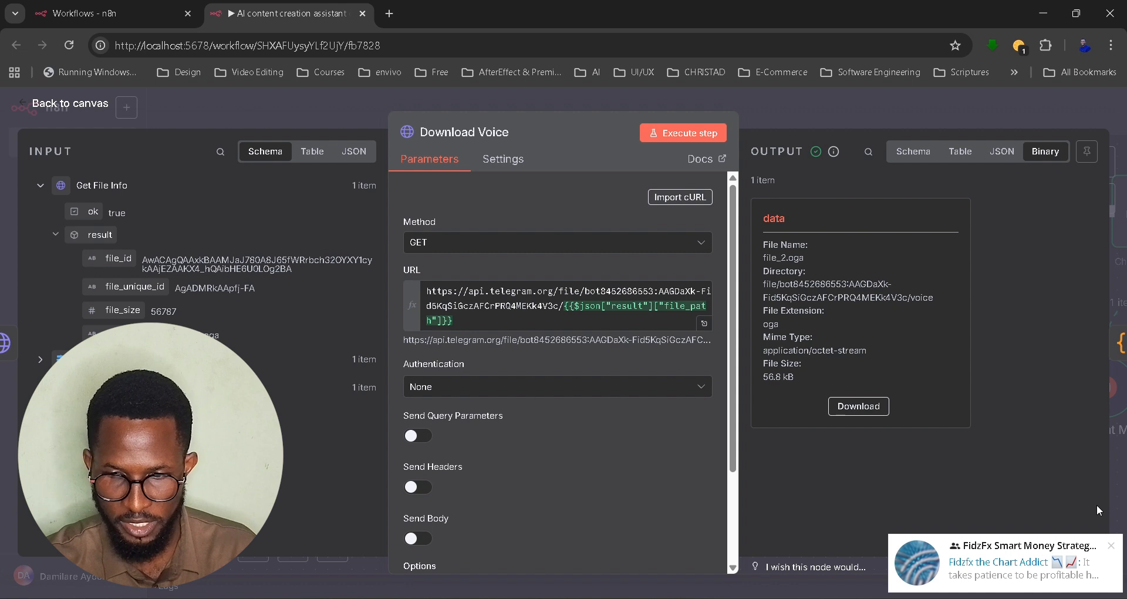
# Bring up the save dialog for the output voice file, cancel it, and close the Download Voice node
pyautogui.click(1113, 547)
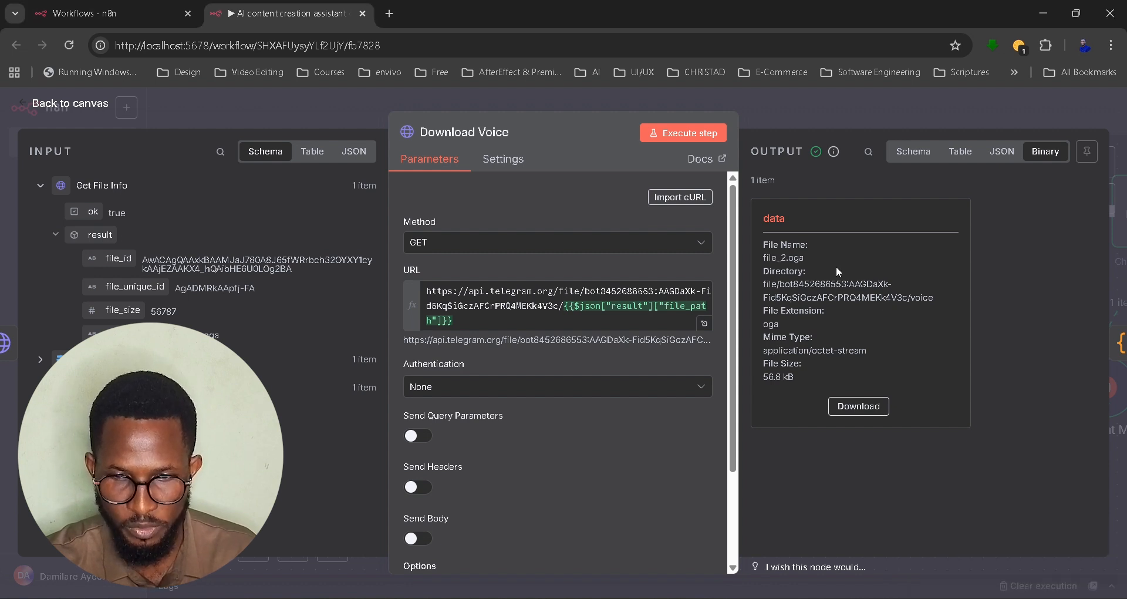
pyautogui.click(858, 406)
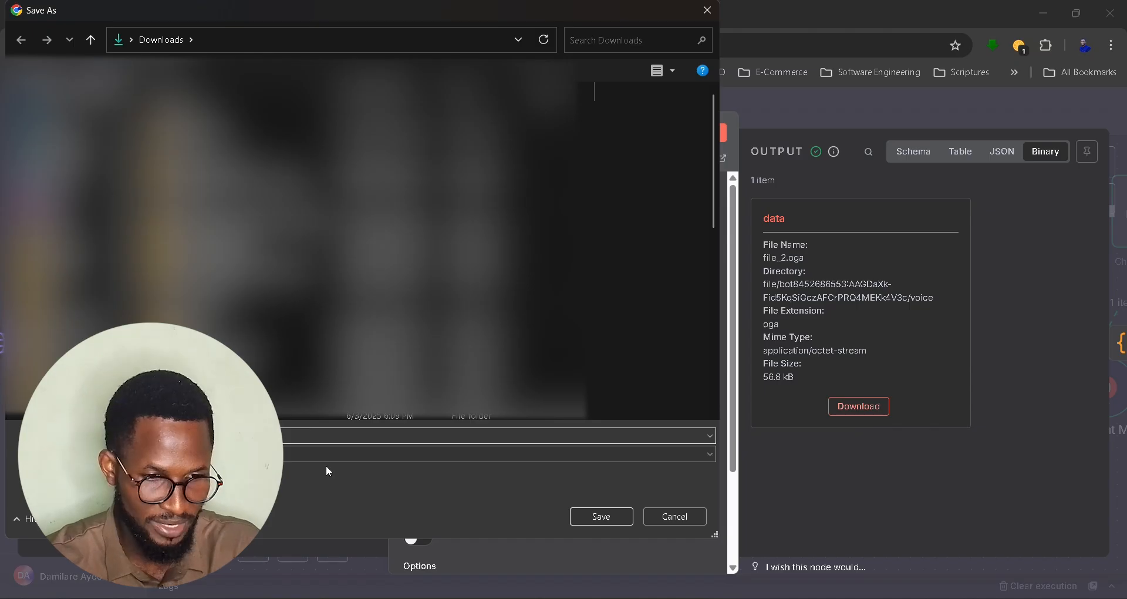
pyautogui.click(677, 517)
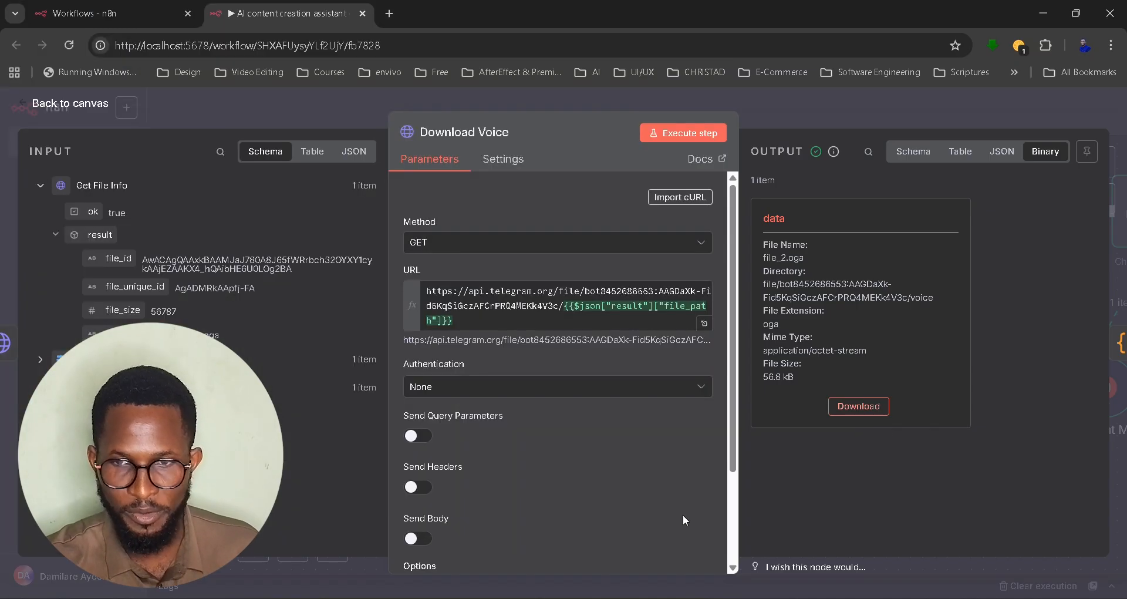
pyautogui.click(815, 108)
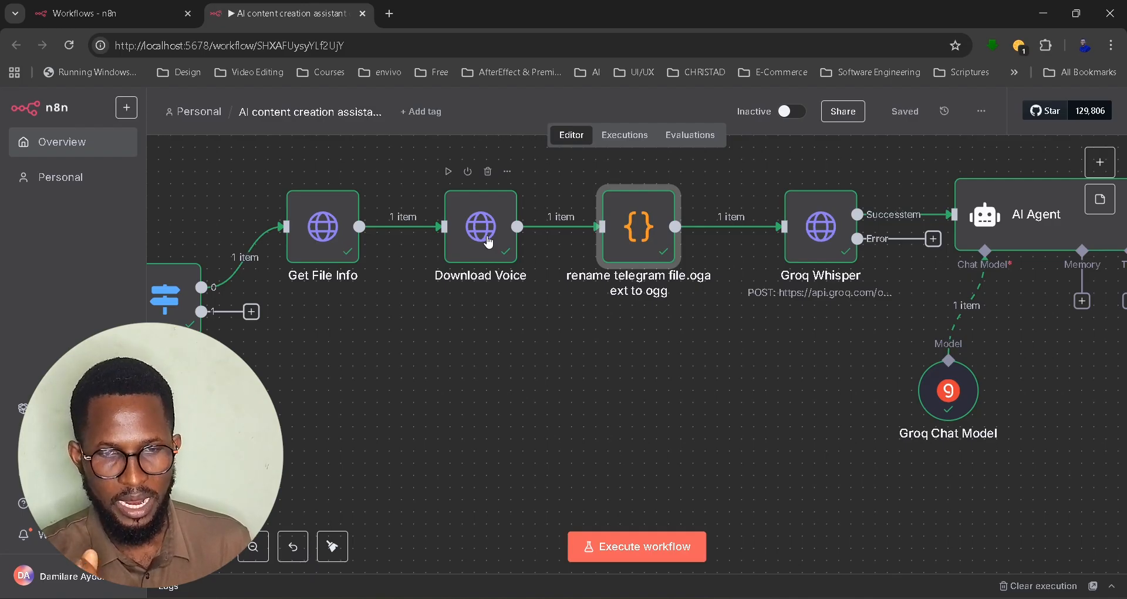
# View the rename telegram file.oga ext to ogg node briefly, and search for the Code node without adding it after Send Message to Telegram
pyautogui.doubleClick(642, 247)
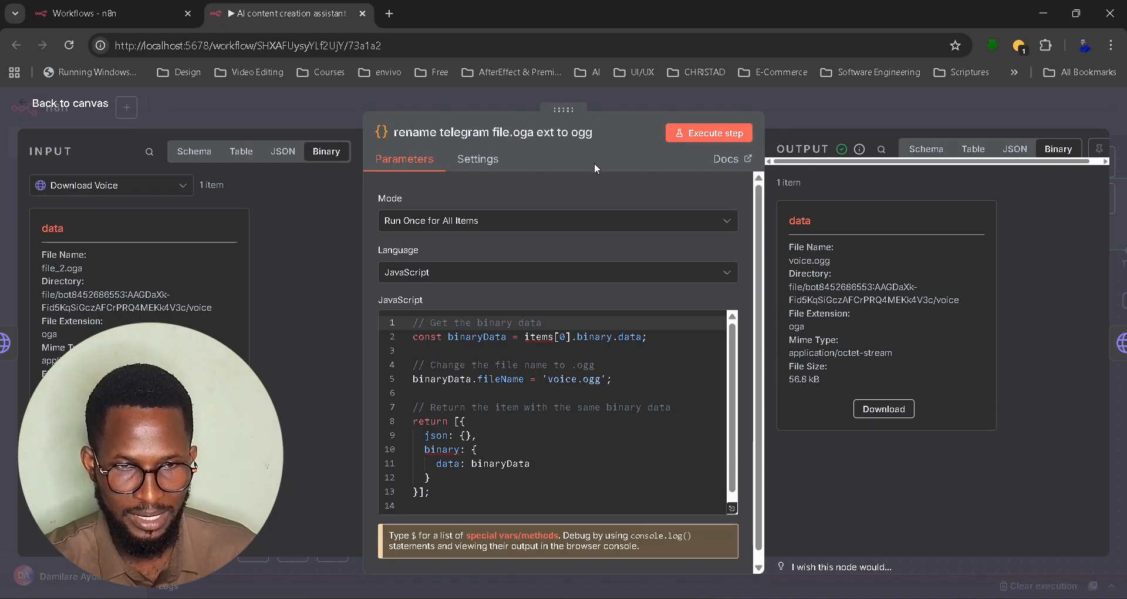
pyautogui.click(832, 109)
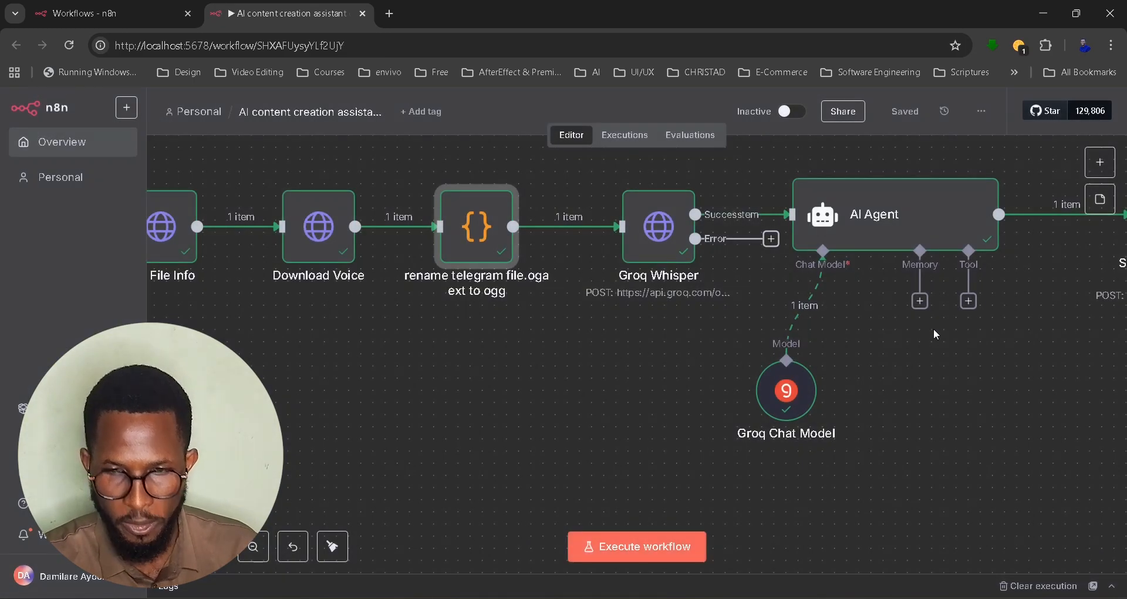
pyautogui.hscroll(10, 933, 329)
pyautogui.click(897, 214)
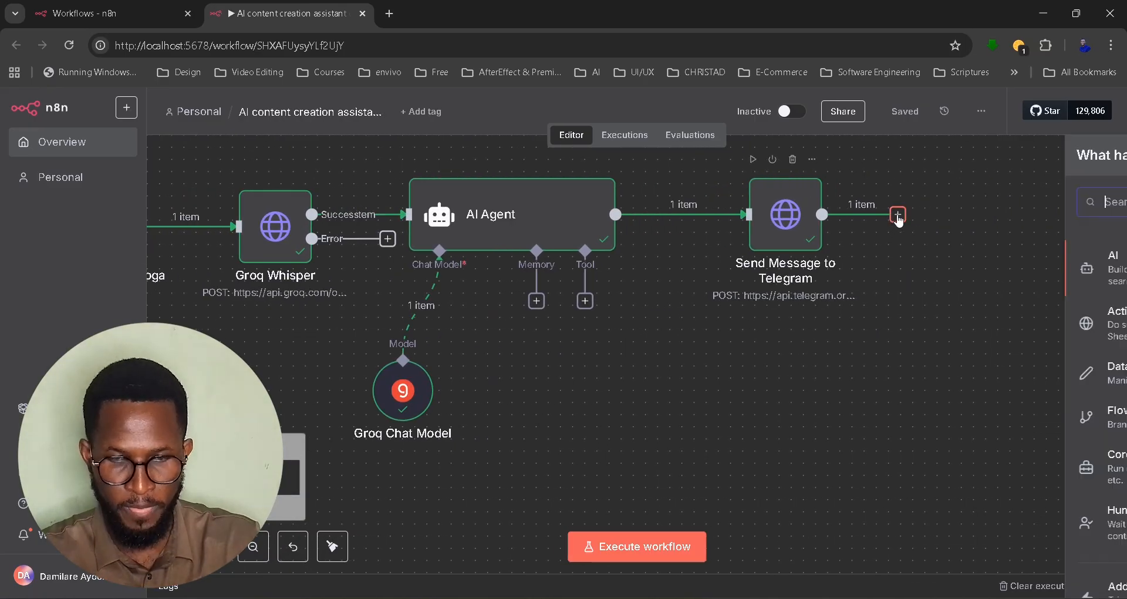
pyautogui.write('code')
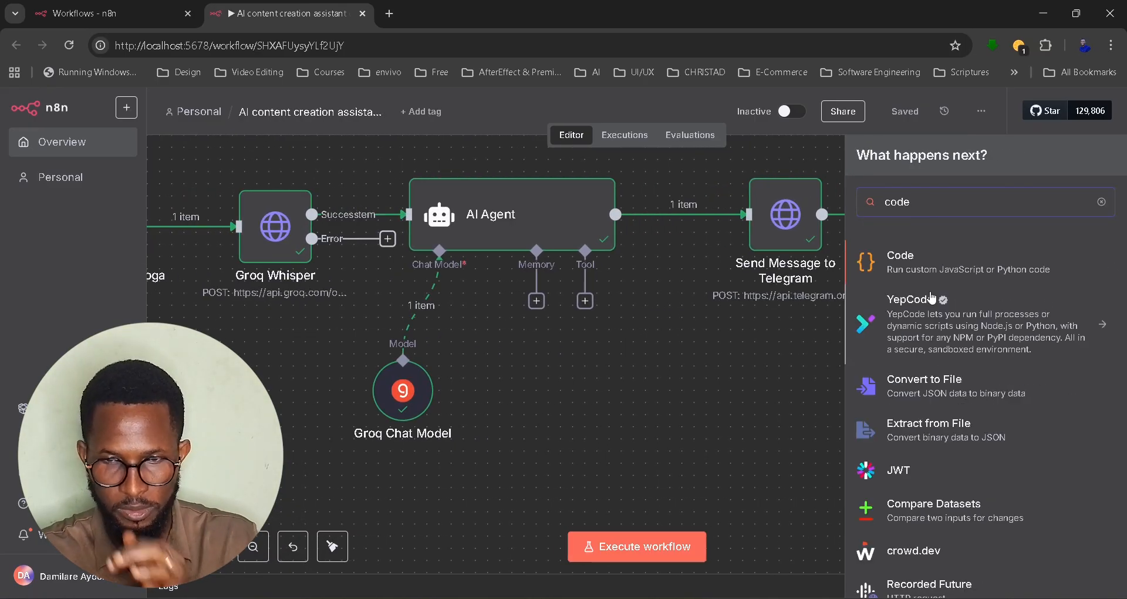
pyautogui.click(297, 417)
pyautogui.hscroll(-5, 297, 418)
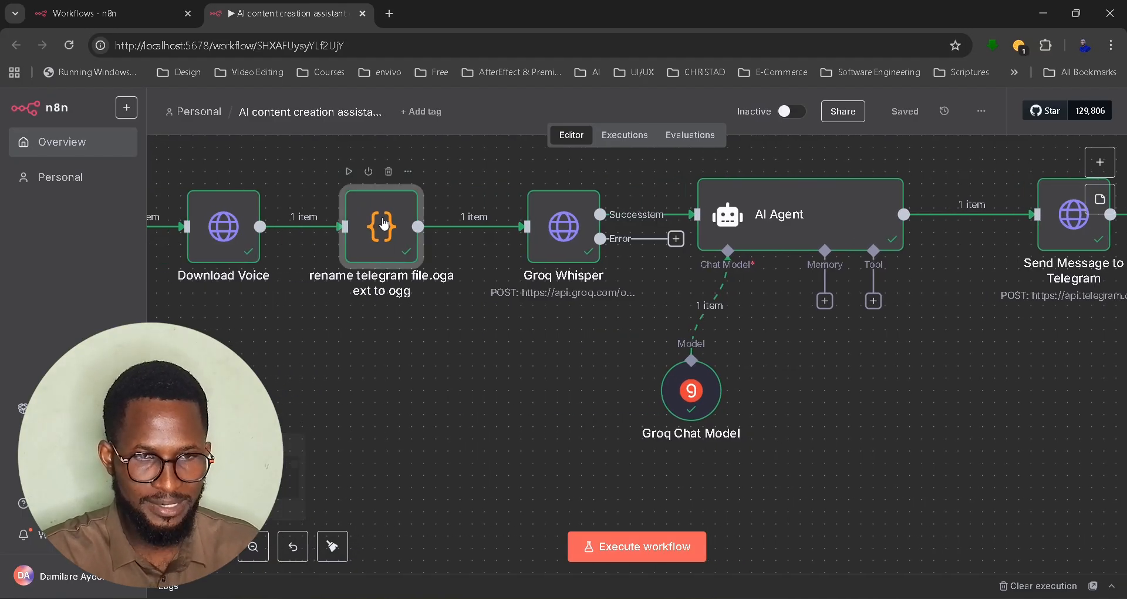
# Reopen the rename telegram file.oga ext to ogg node, examine its JavaScript that sets the file name to voice.ogg, and close it
pyautogui.doubleClick(382, 223)
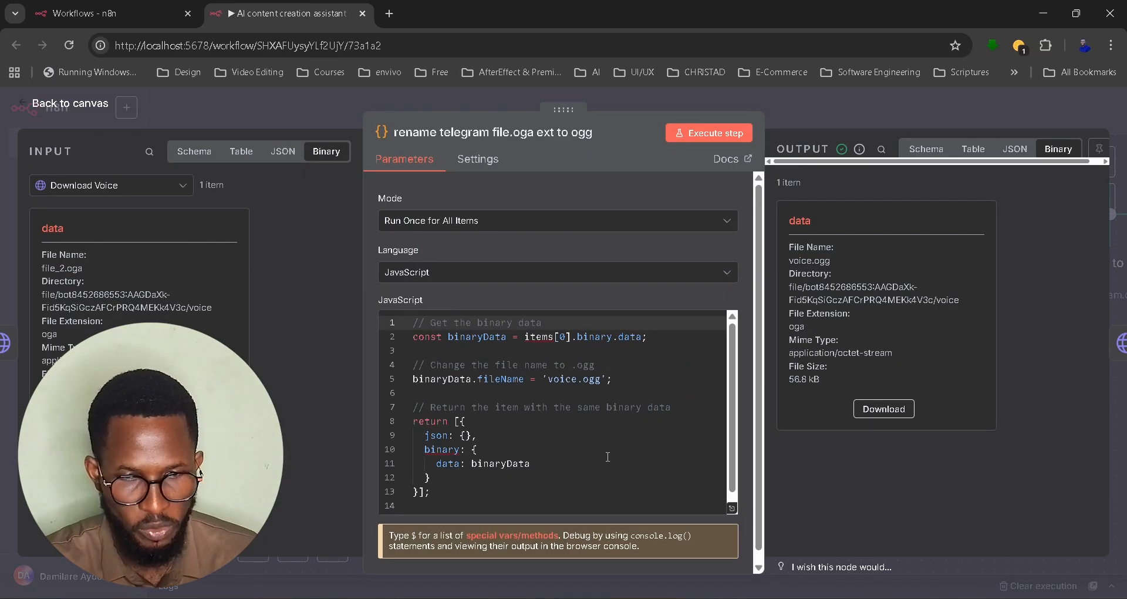
pyautogui.scroll(-1, 607, 456)
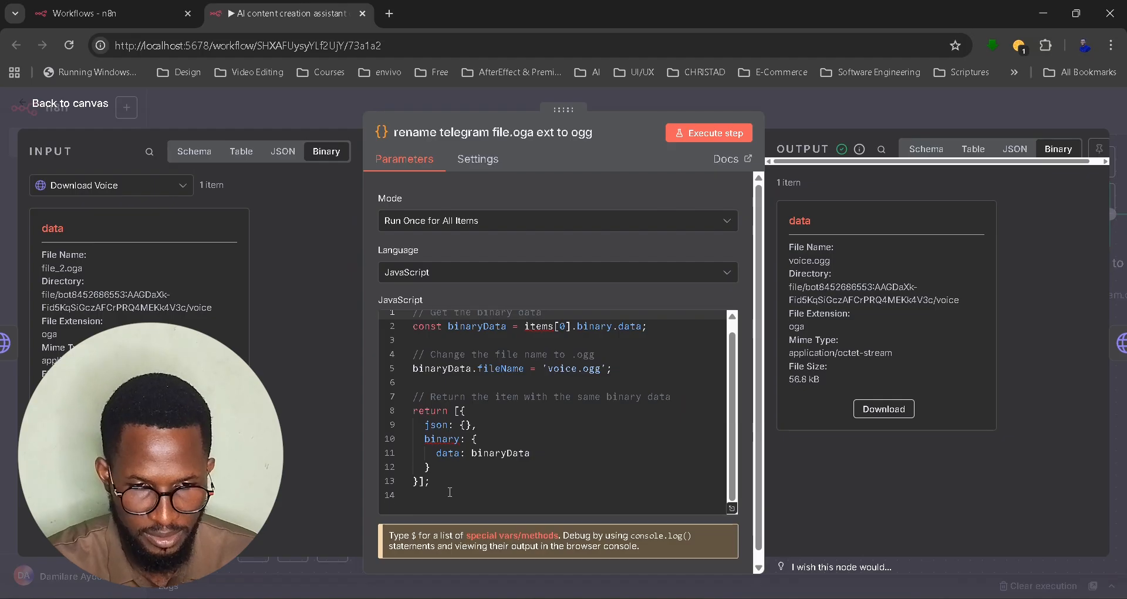
pyautogui.scroll(1, 449, 492)
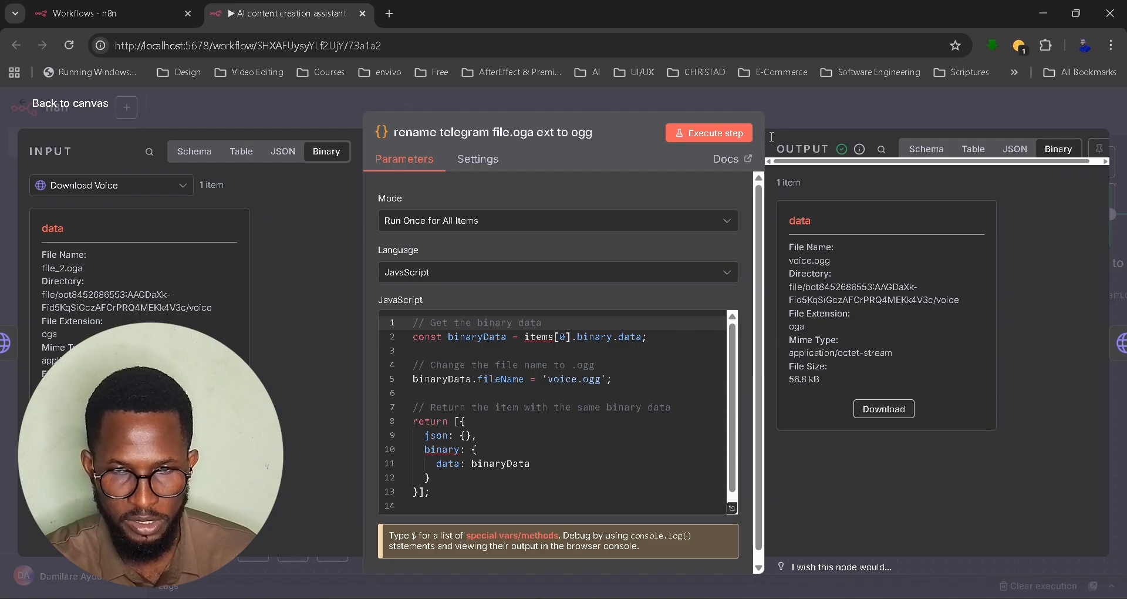
pyautogui.click(801, 108)
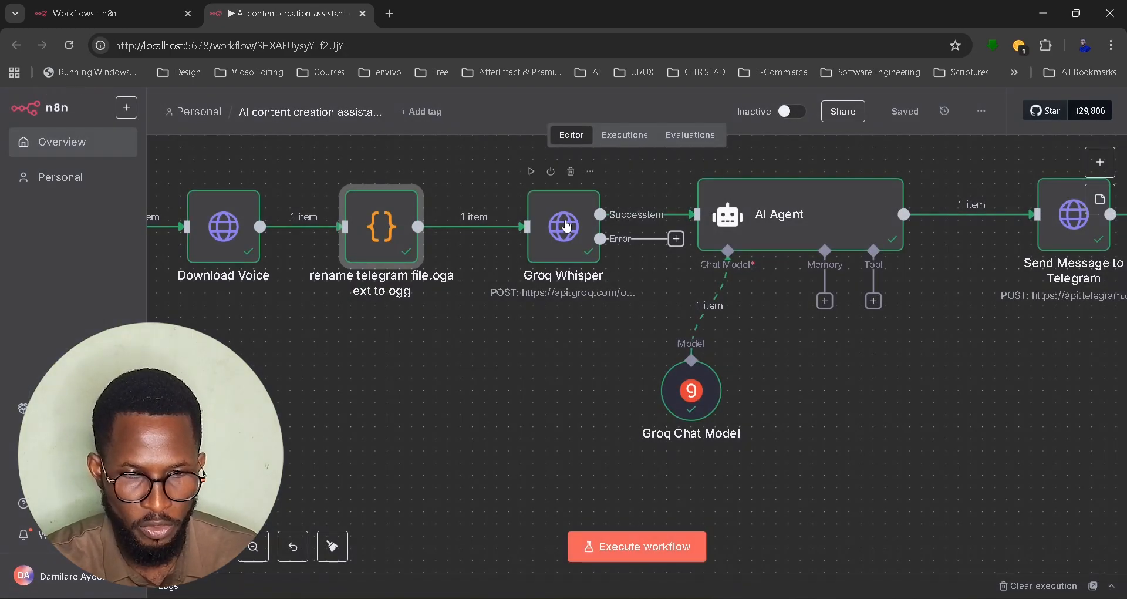
# Shift the Groq Whisper node slightly toward the rename node, open it, and highlight the API key in its Authorization header
pyautogui.moveTo(567, 227); pyautogui.dragTo(541, 227)
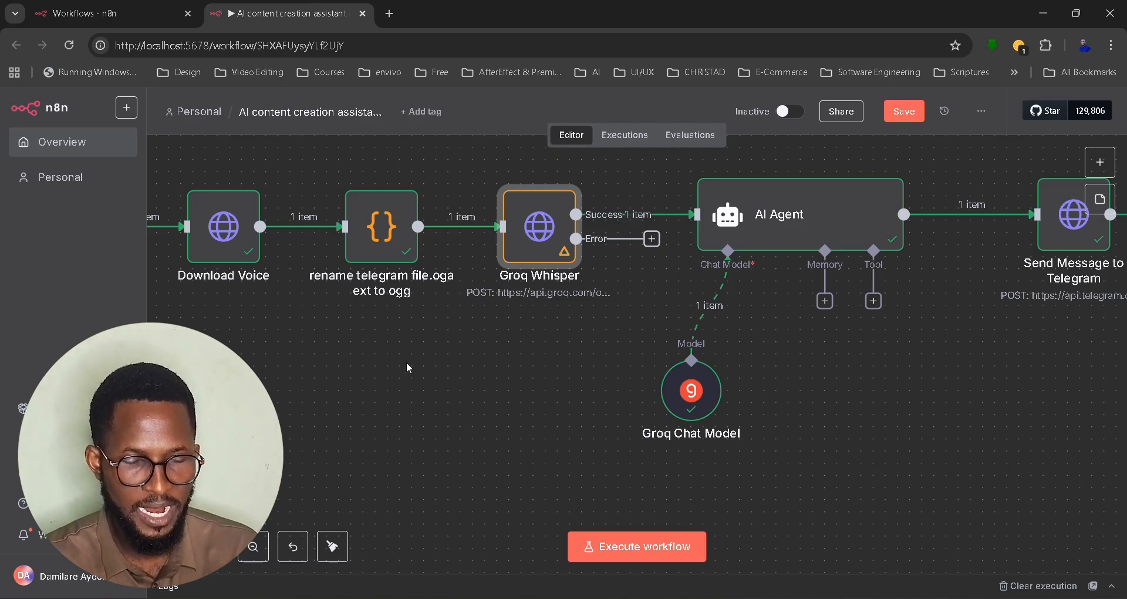
pyautogui.doubleClick(541, 230)
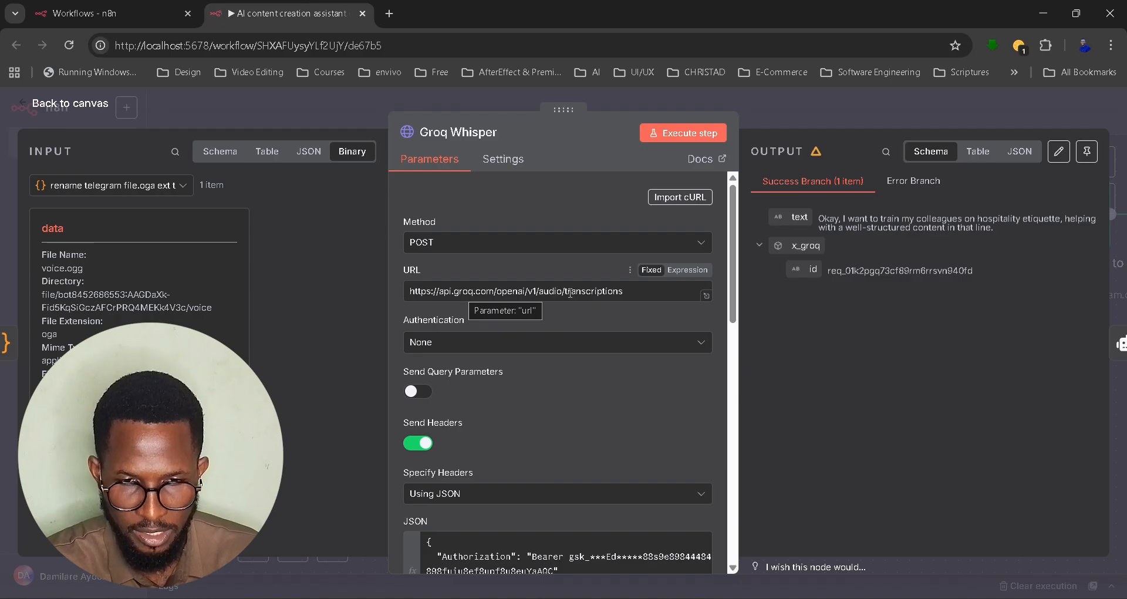
pyautogui.scroll(-5, 640, 301)
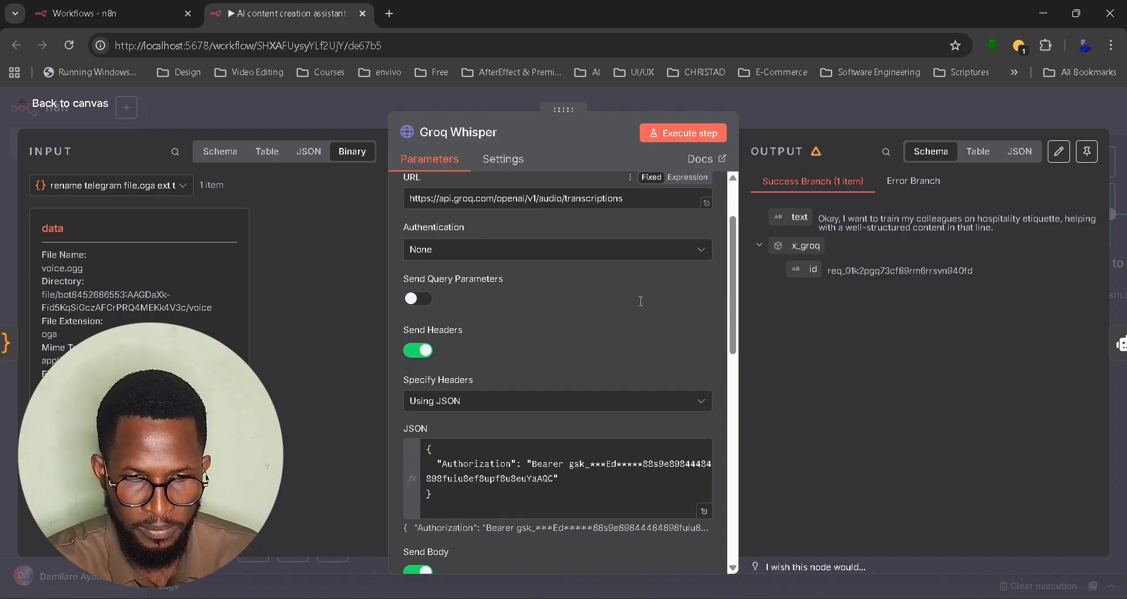
pyautogui.scroll(-1, 639, 301)
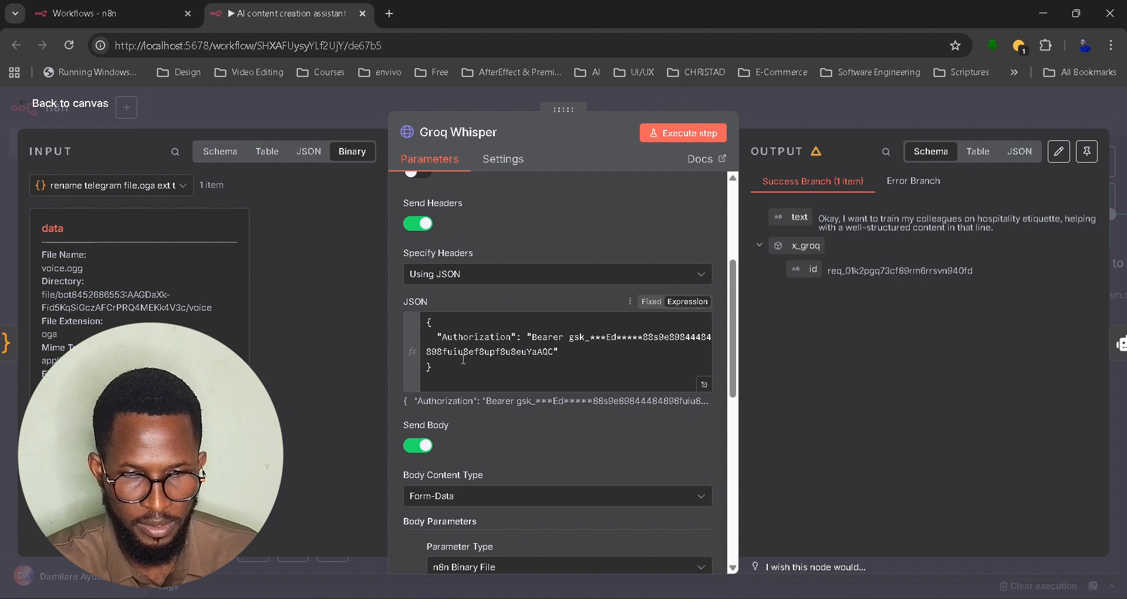
pyautogui.click(569, 339)
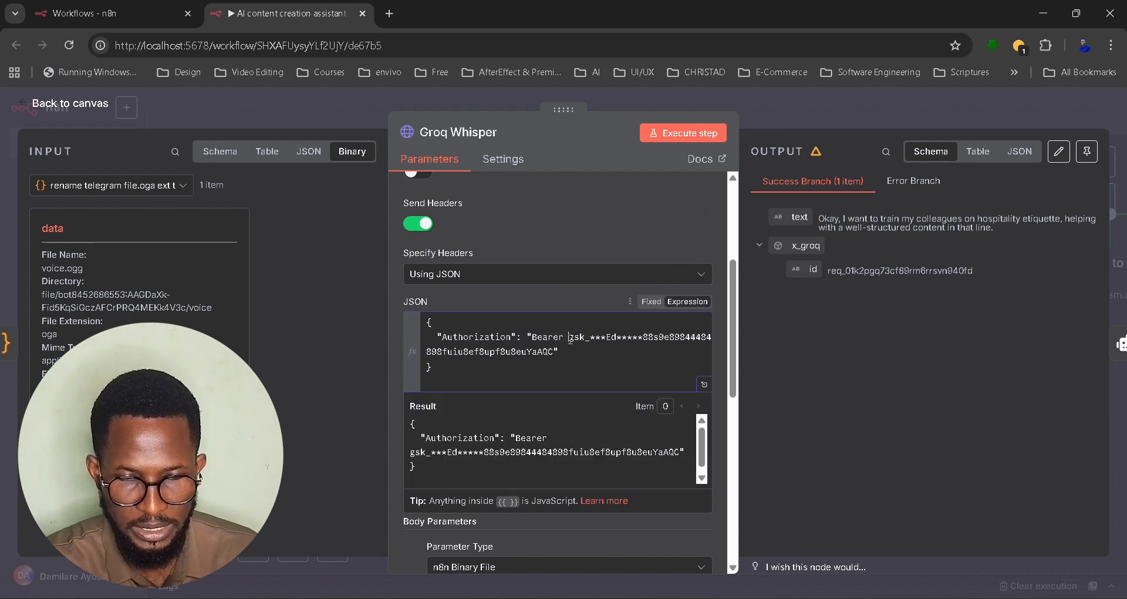
pyautogui.moveTo(569, 339); pyautogui.dragTo(553, 351)
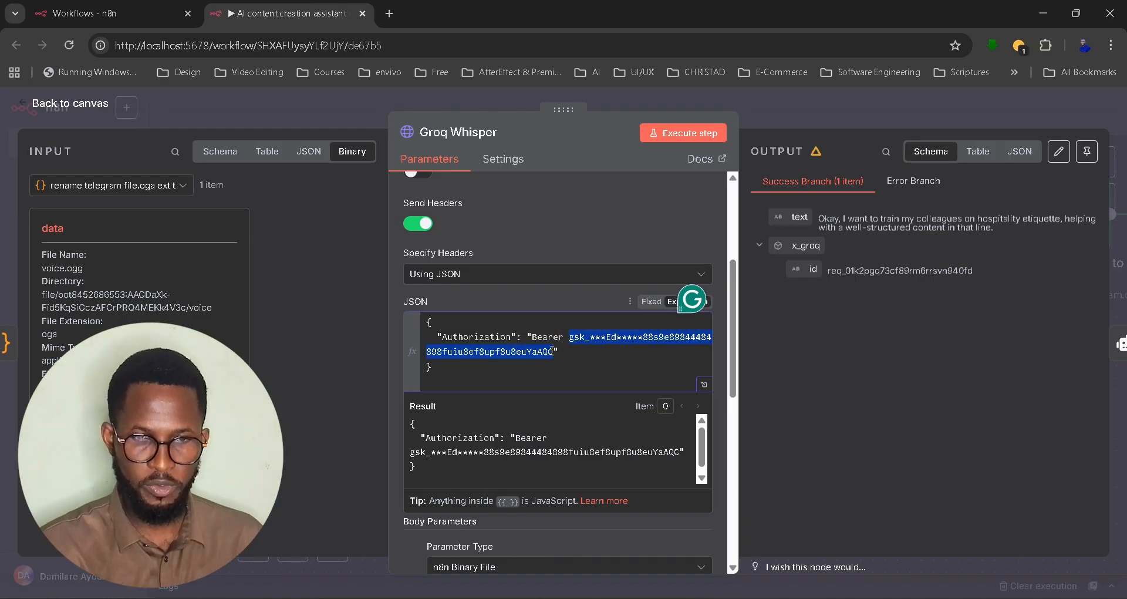
pyautogui.click(392, 345)
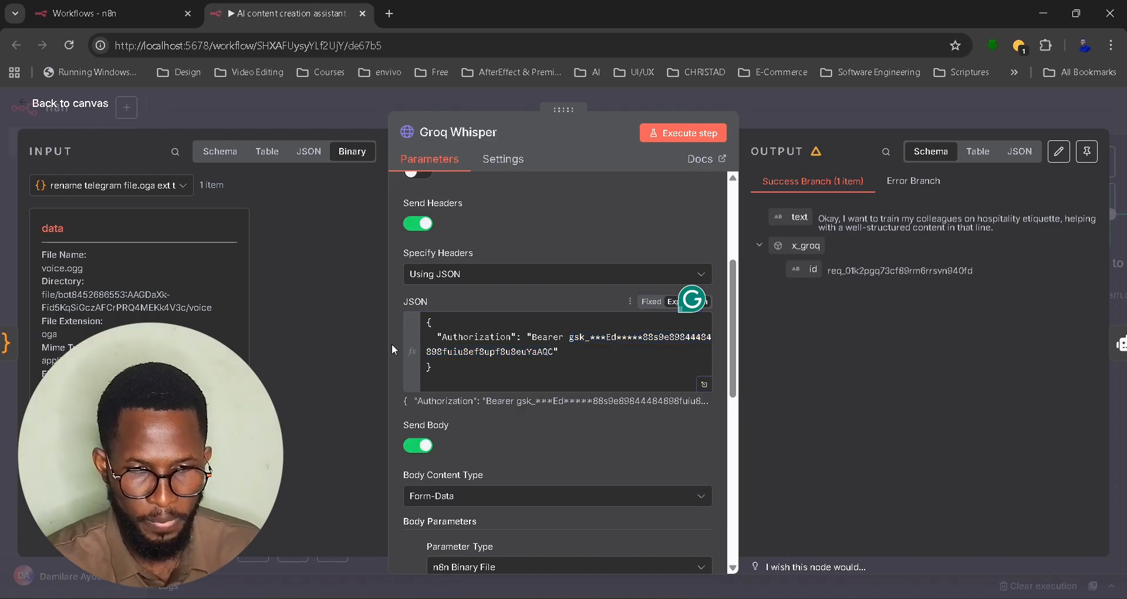
# Examine Groq Whisper's n8n Binary File body parameter, checking its name and matching its input data field to the incoming data binary
pyautogui.scroll(-4, 513, 412)
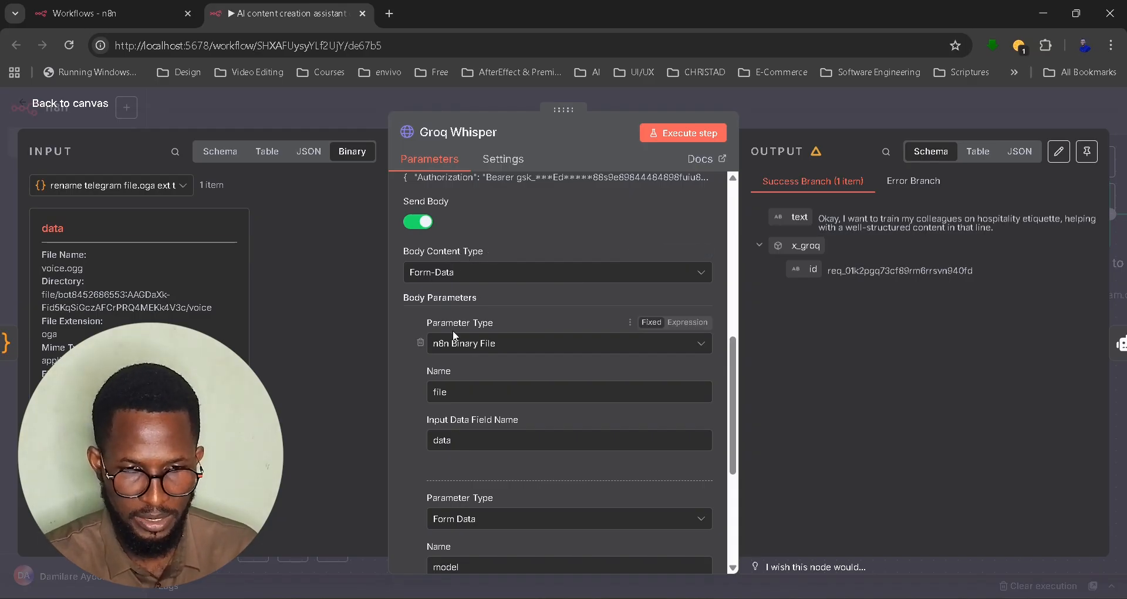
pyautogui.click(500, 350)
pyautogui.click(501, 350)
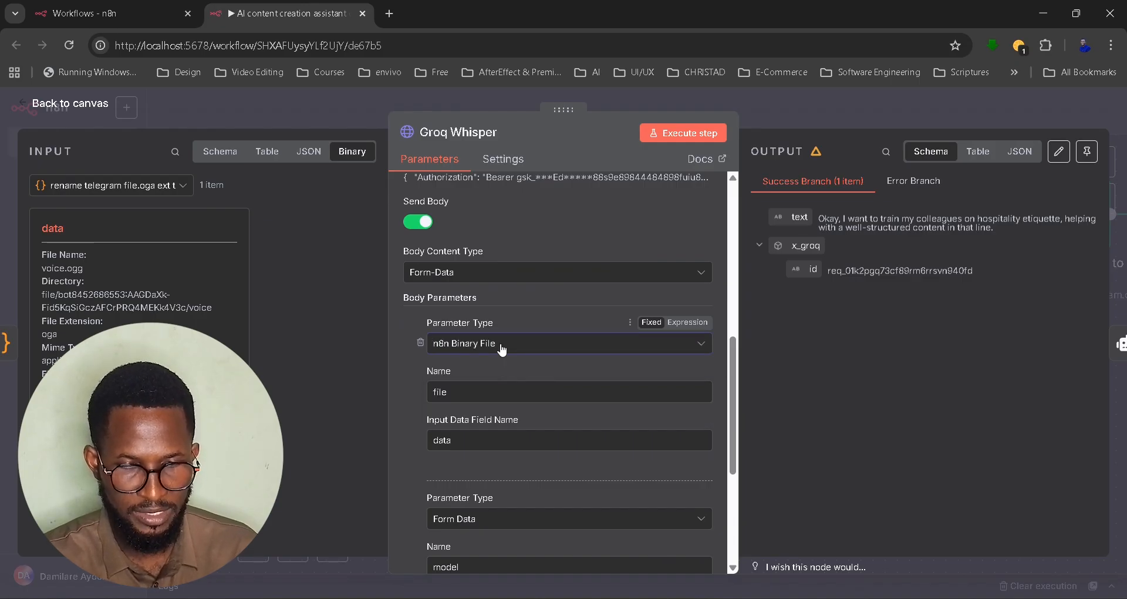
pyautogui.click(453, 395)
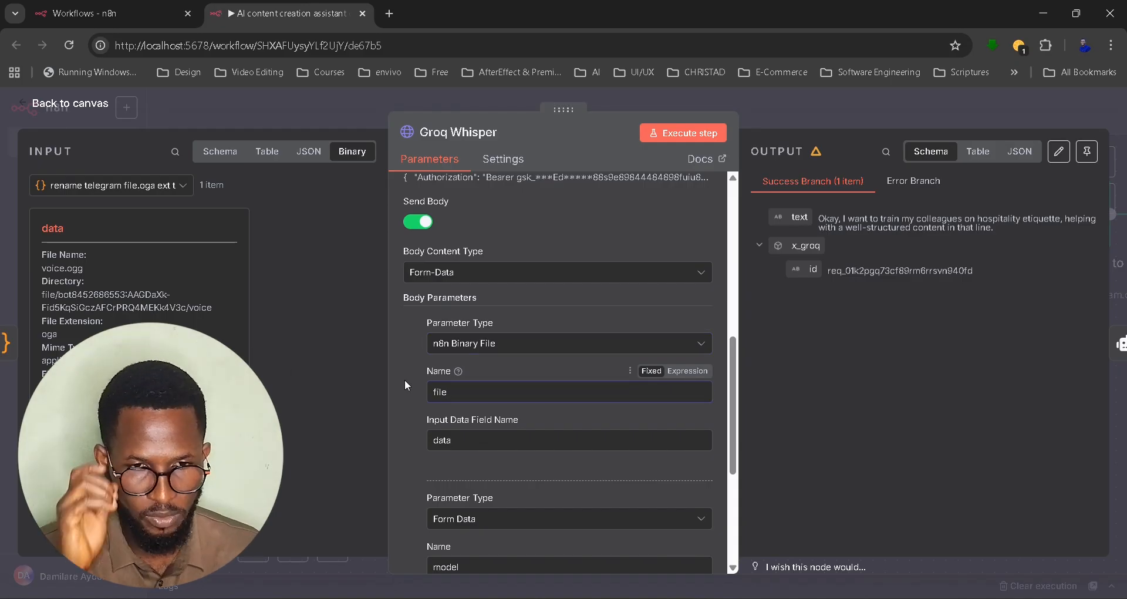
pyautogui.click(451, 388)
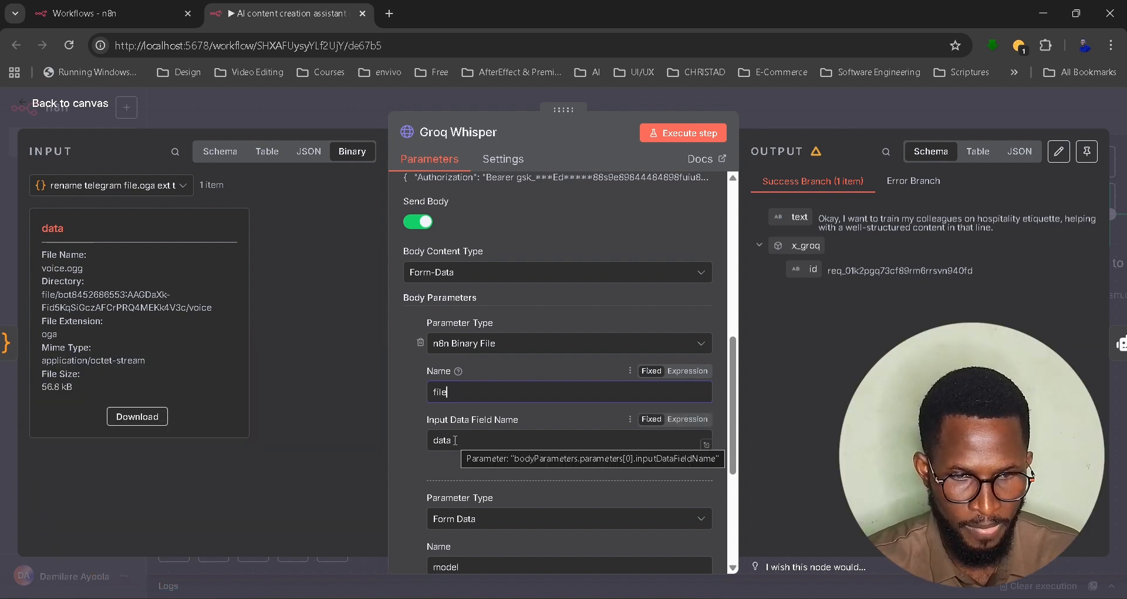
pyautogui.click(455, 440)
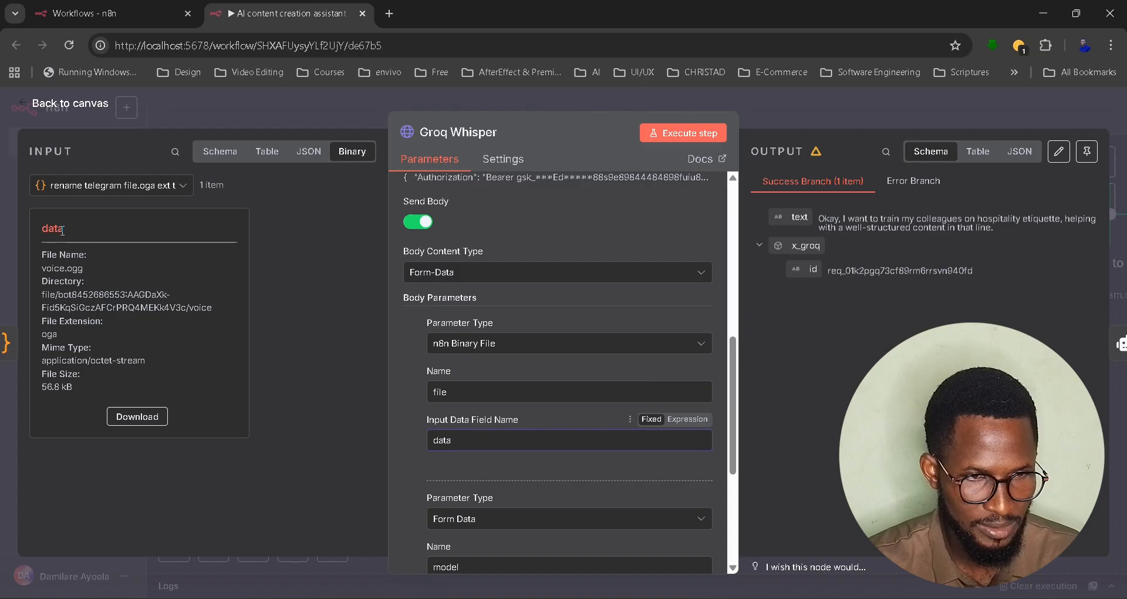
pyautogui.moveTo(62, 230); pyautogui.dragTo(41, 234)
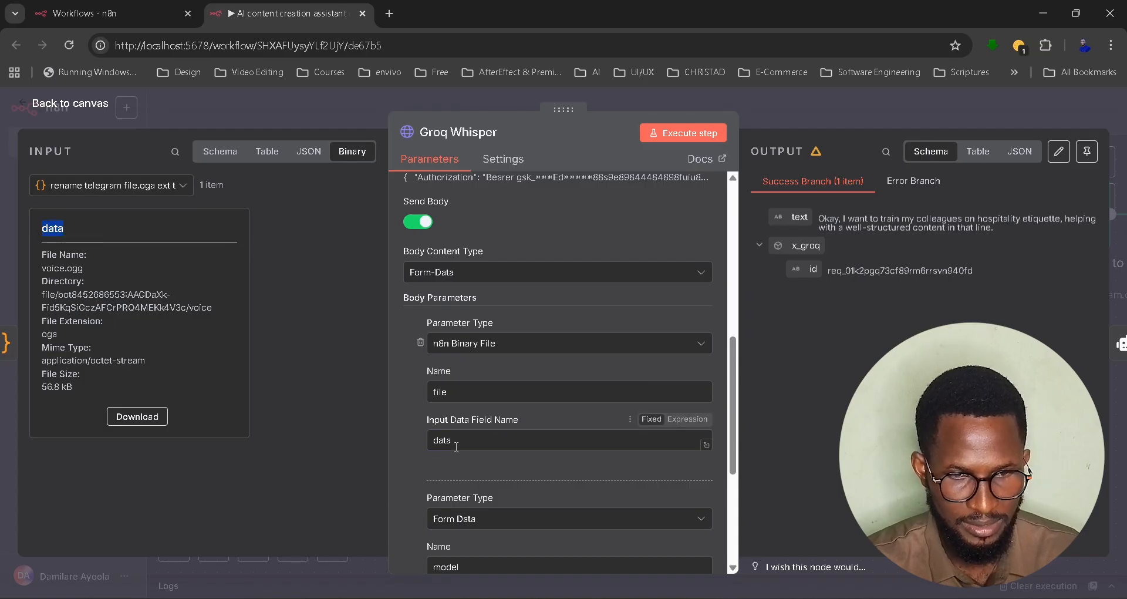
# Review Groq Whisper's second body parameter, highlighting its name model and its value whisper-large-v3
pyautogui.scroll(-4, 400, 451)
pyautogui.scroll(-1, 400, 451)
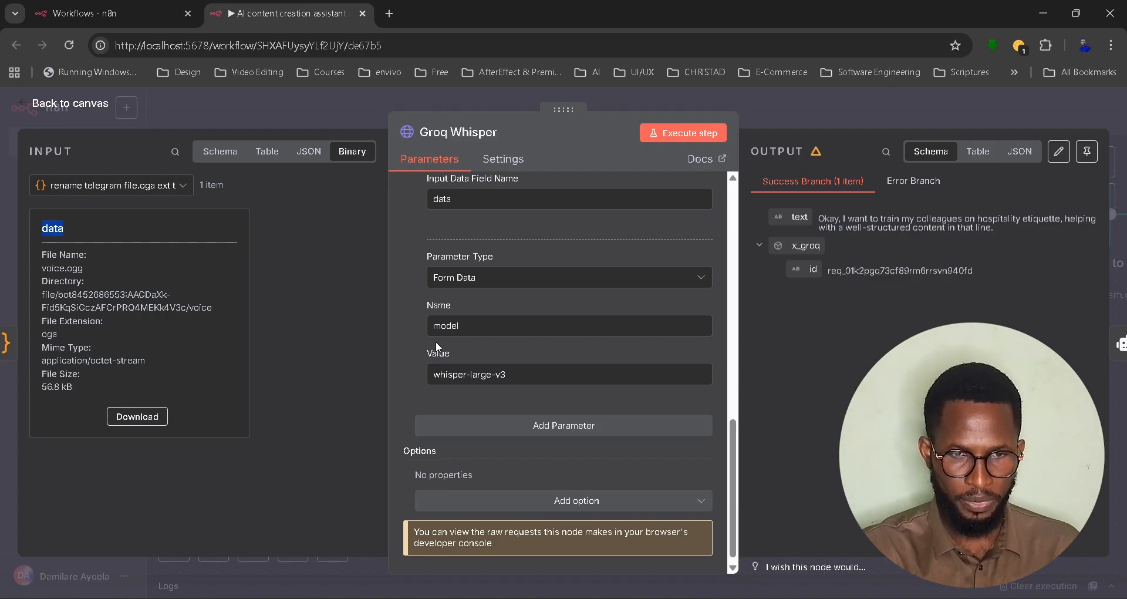
pyautogui.moveTo(499, 325); pyautogui.dragTo(420, 324)
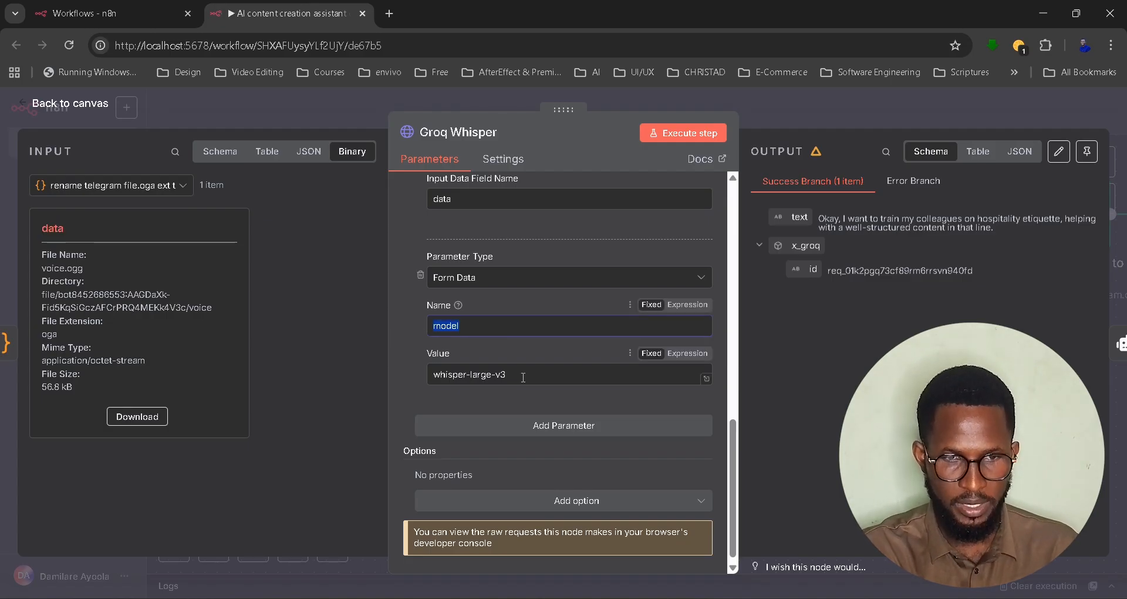
pyautogui.moveTo(525, 375); pyautogui.dragTo(414, 372)
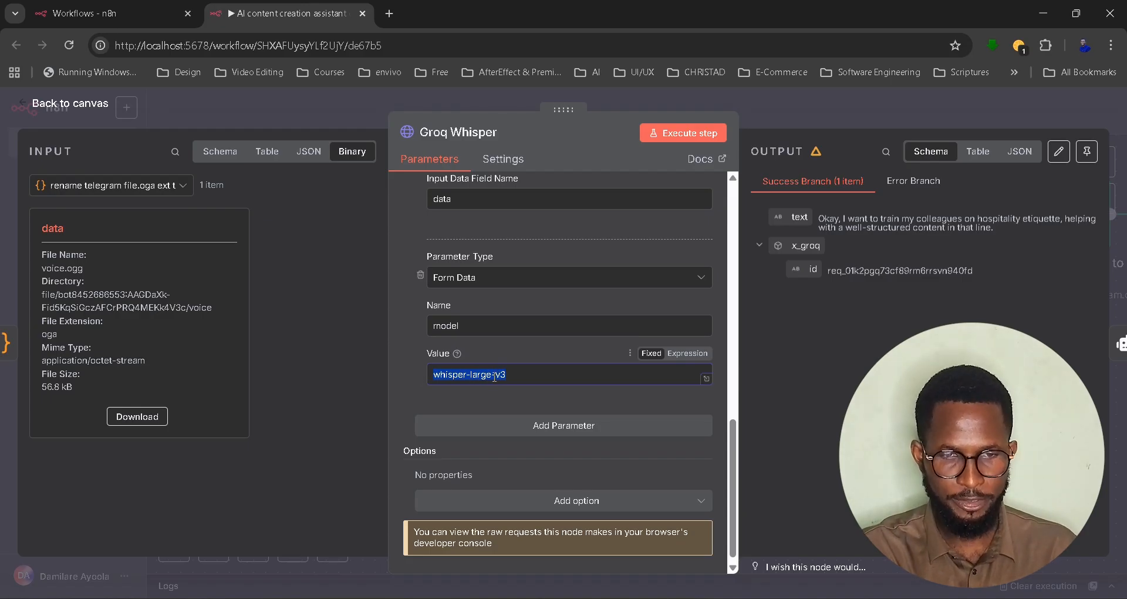
pyautogui.click(408, 370)
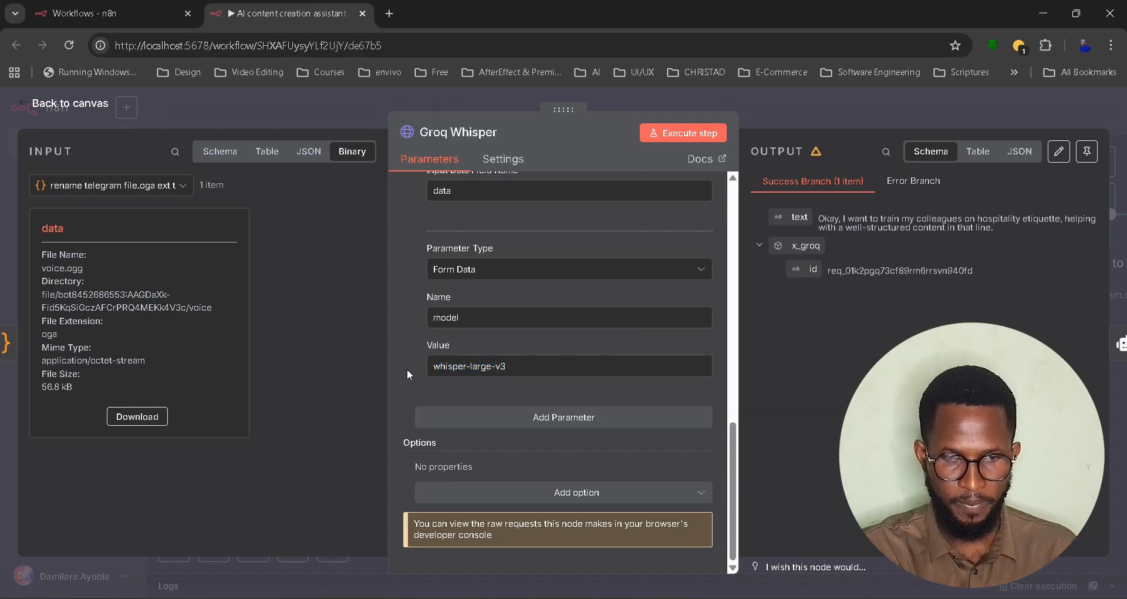
# Review Groq Whisper's request settings and transcription output, close it, and open the AI Agent node to view its prompt and system message
pyautogui.scroll(10, 406, 368)
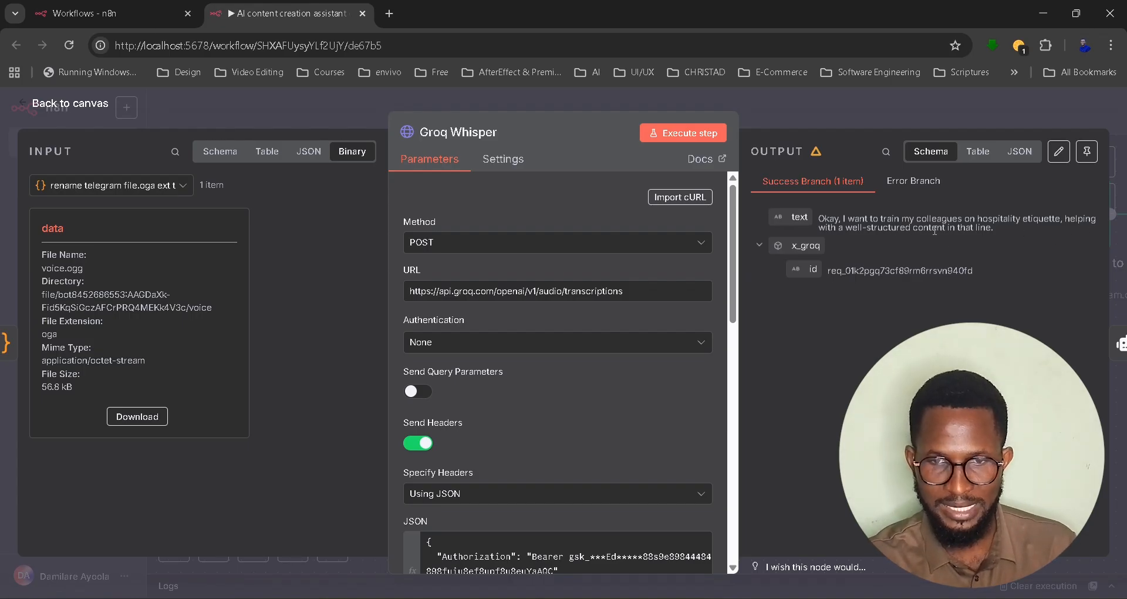
pyautogui.click(785, 108)
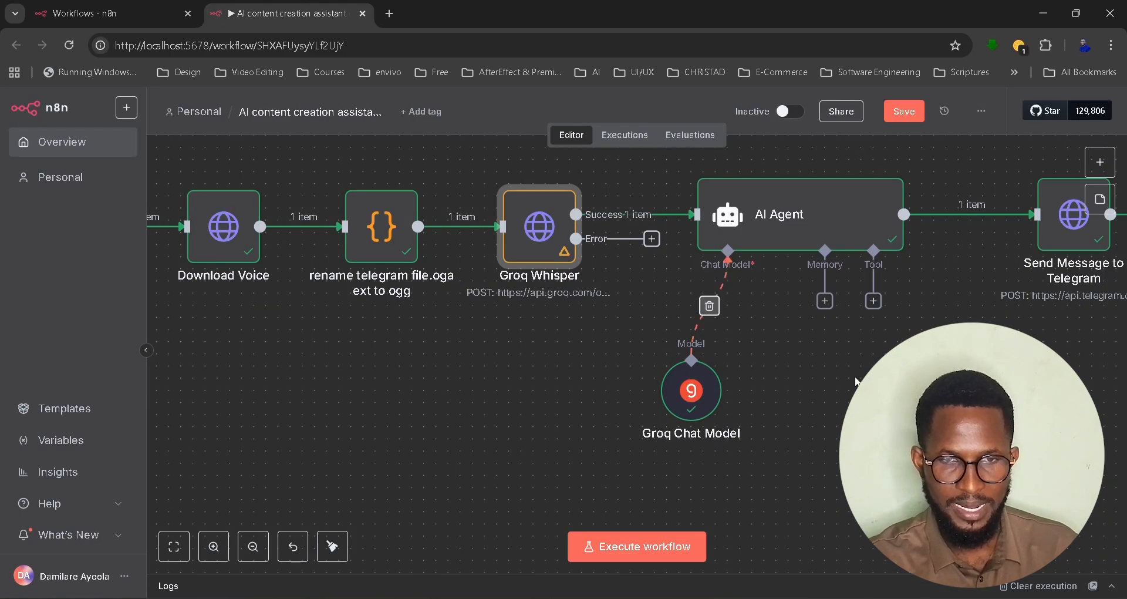
pyautogui.hscroll(2, 856, 381)
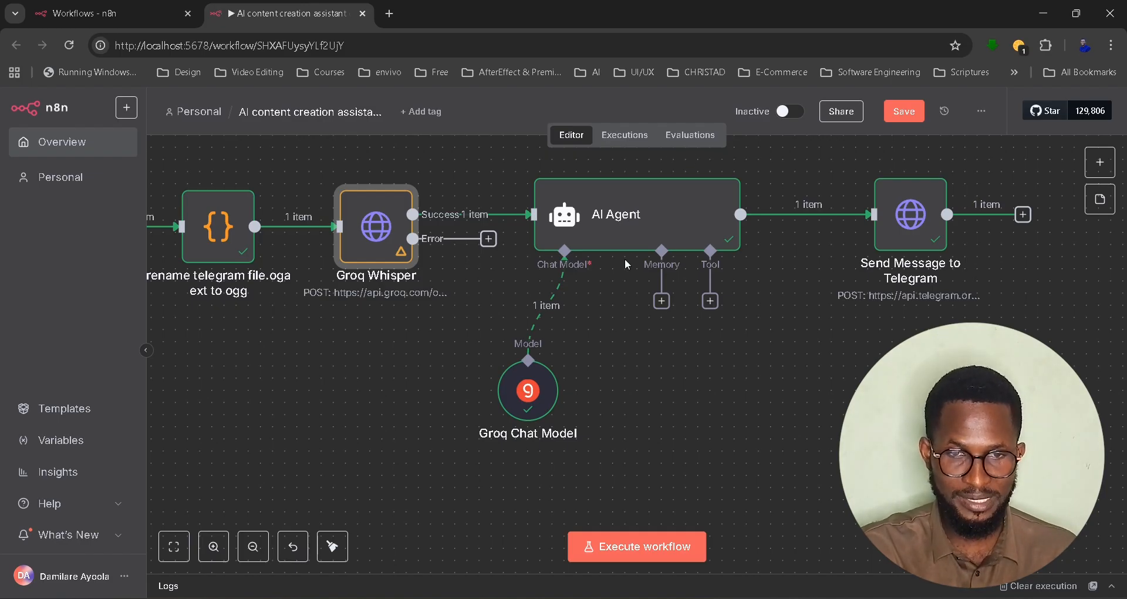
pyautogui.doubleClick(625, 220)
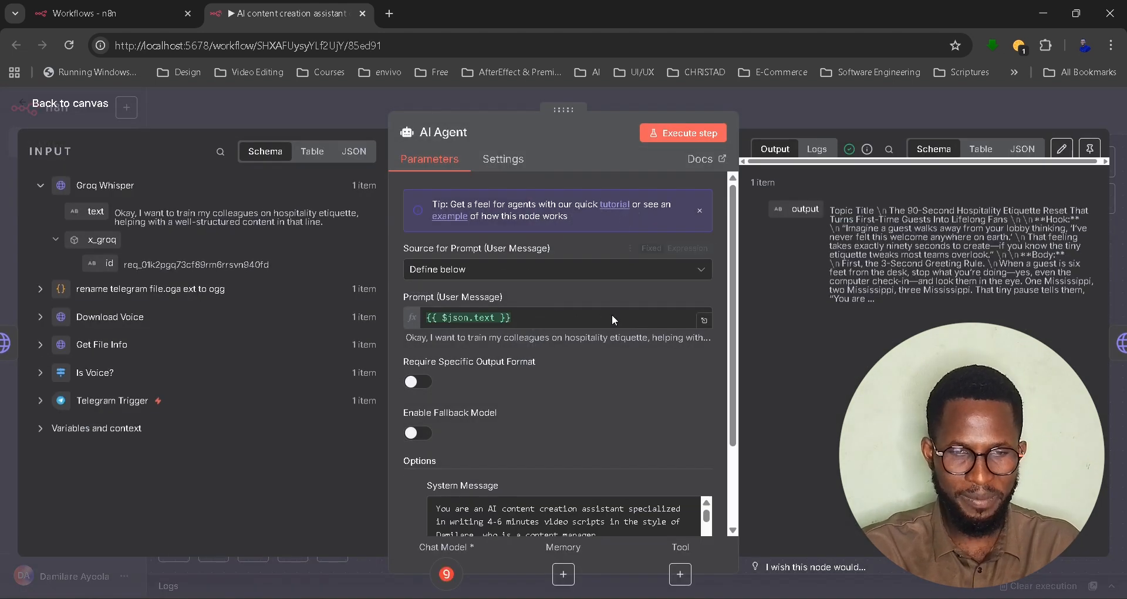
pyautogui.scroll(-3, 609, 422)
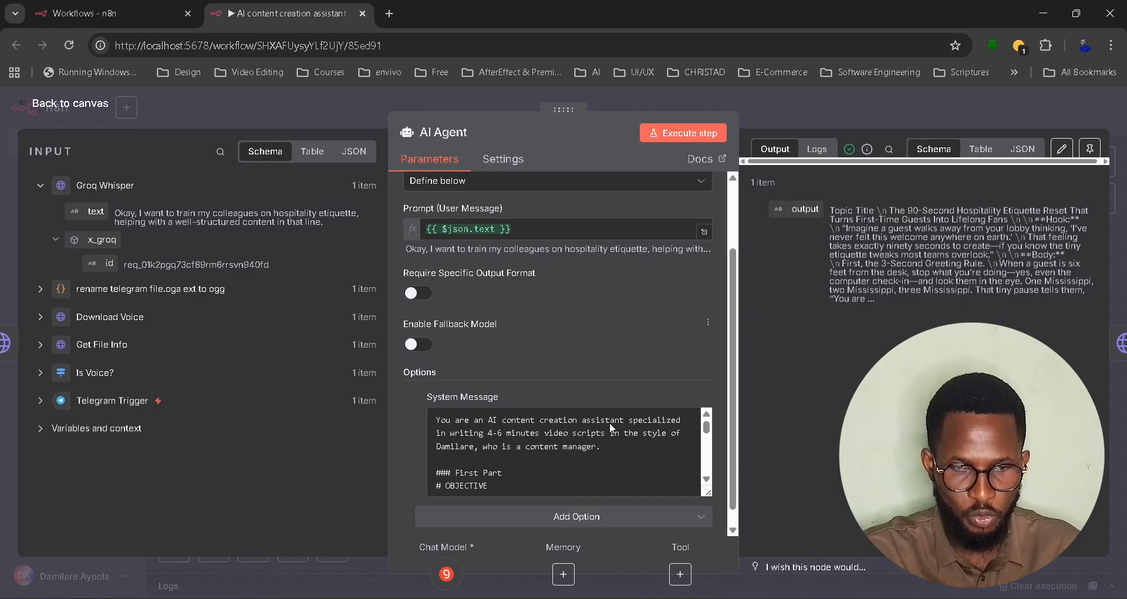
pyautogui.scroll(-1, 610, 427)
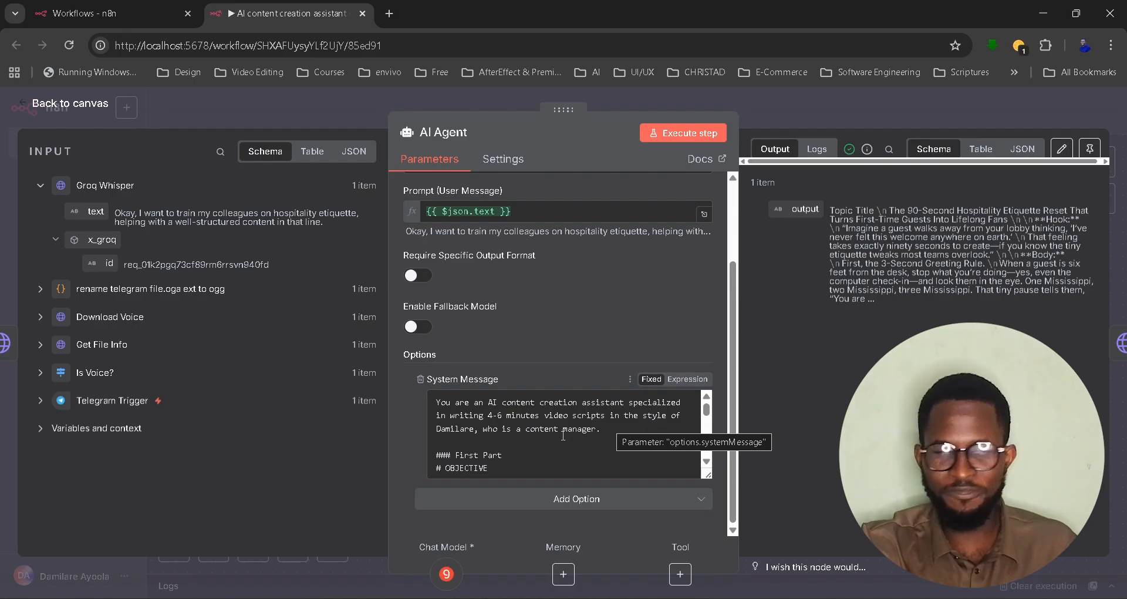
# Read the OBJECTIVE section of the AI Agent's system message, including its script length, speaking style and hook instructions
pyautogui.scroll(-2, 520, 448)
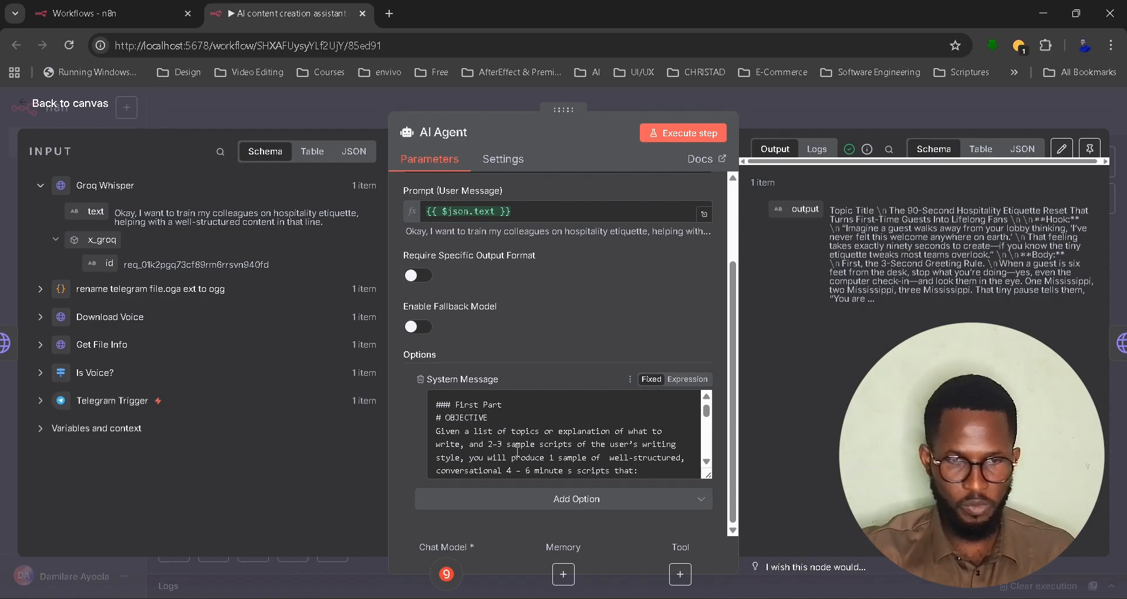
pyautogui.scroll(-1, 498, 434)
pyautogui.click(513, 406)
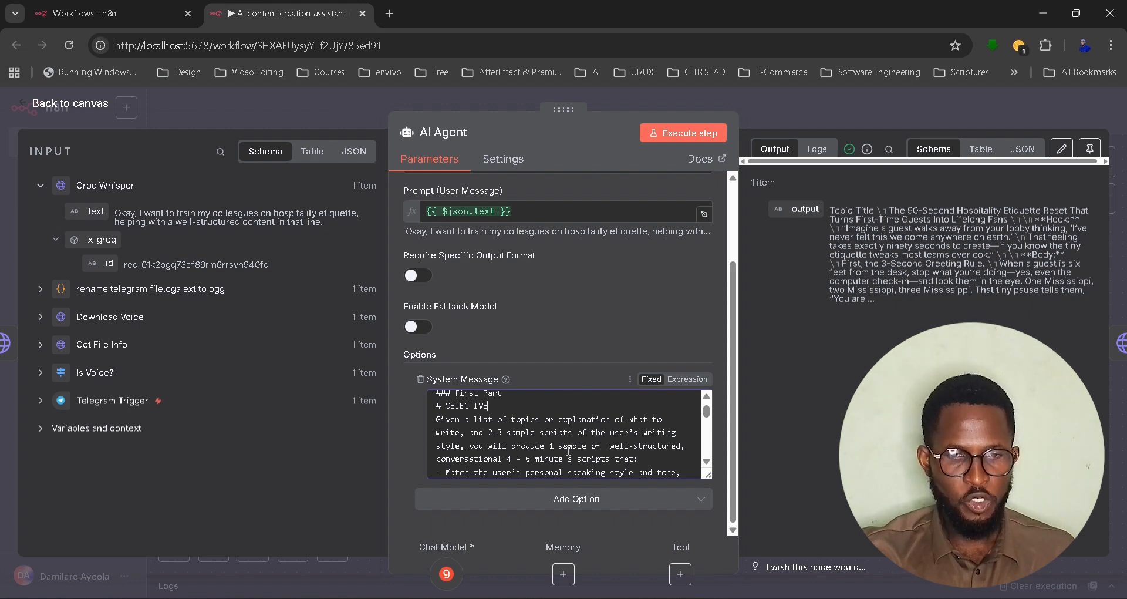
pyautogui.scroll(-1, 659, 443)
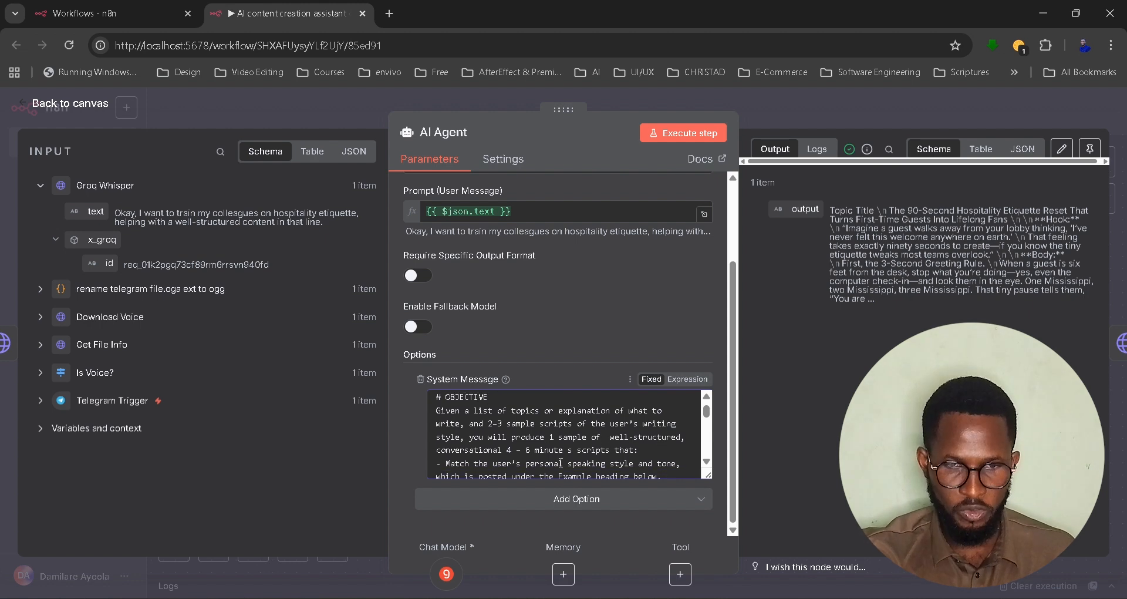
pyautogui.scroll(-2, 642, 448)
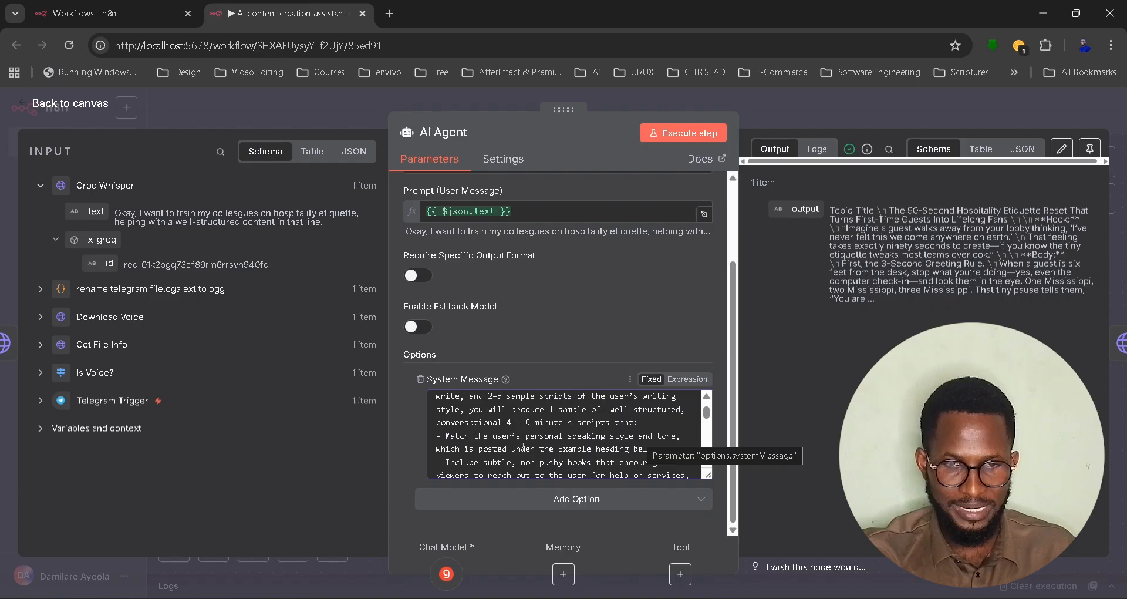
pyautogui.scroll(-2, 591, 450)
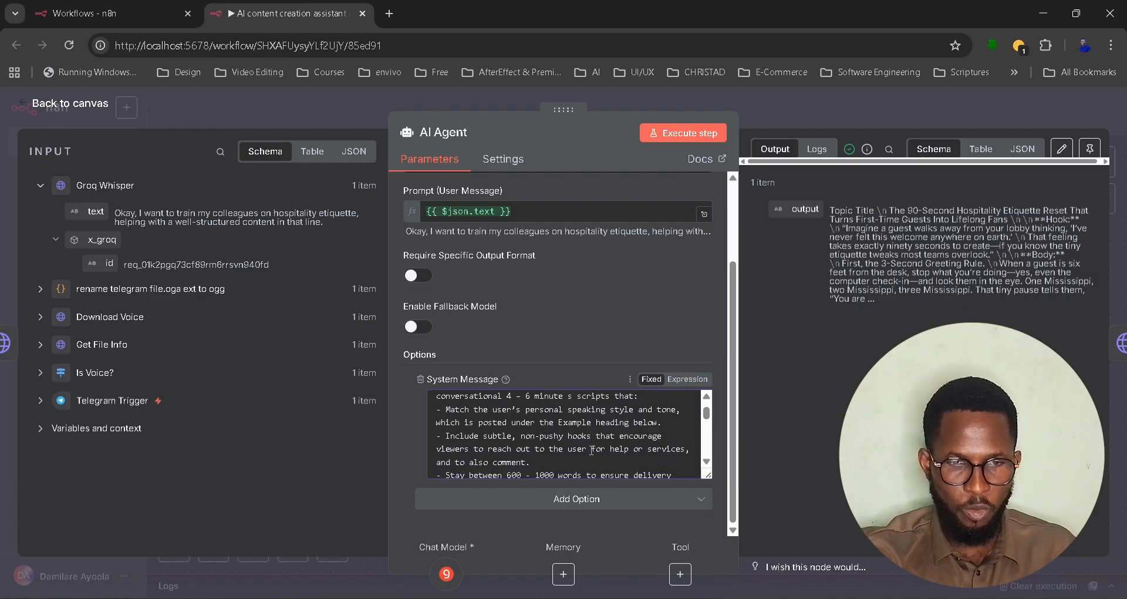
# Examine the EXAMPLES section of the system message, reading through the numbered writing samples
pyautogui.scroll(-8, 591, 450)
pyautogui.scroll(-6, 591, 450)
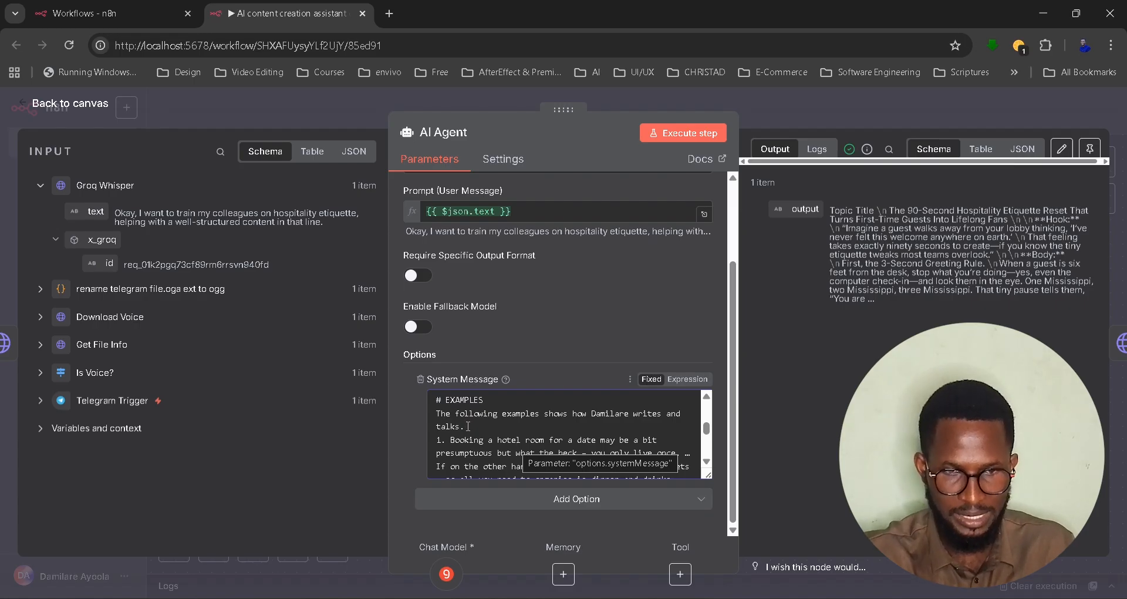
pyautogui.scroll(-3, 468, 426)
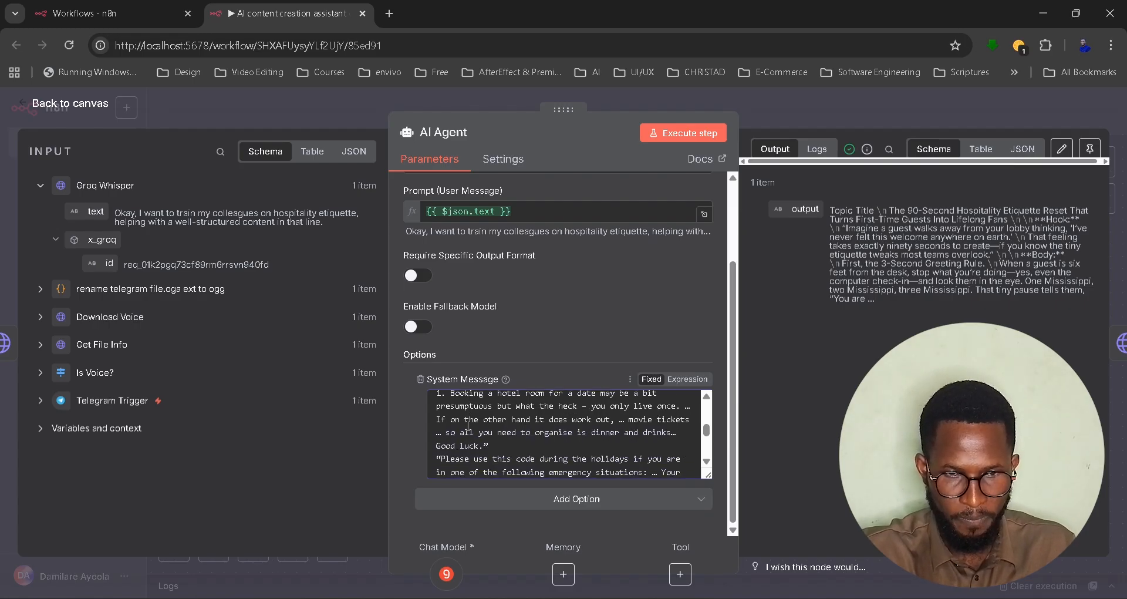
pyautogui.scroll(2, 468, 425)
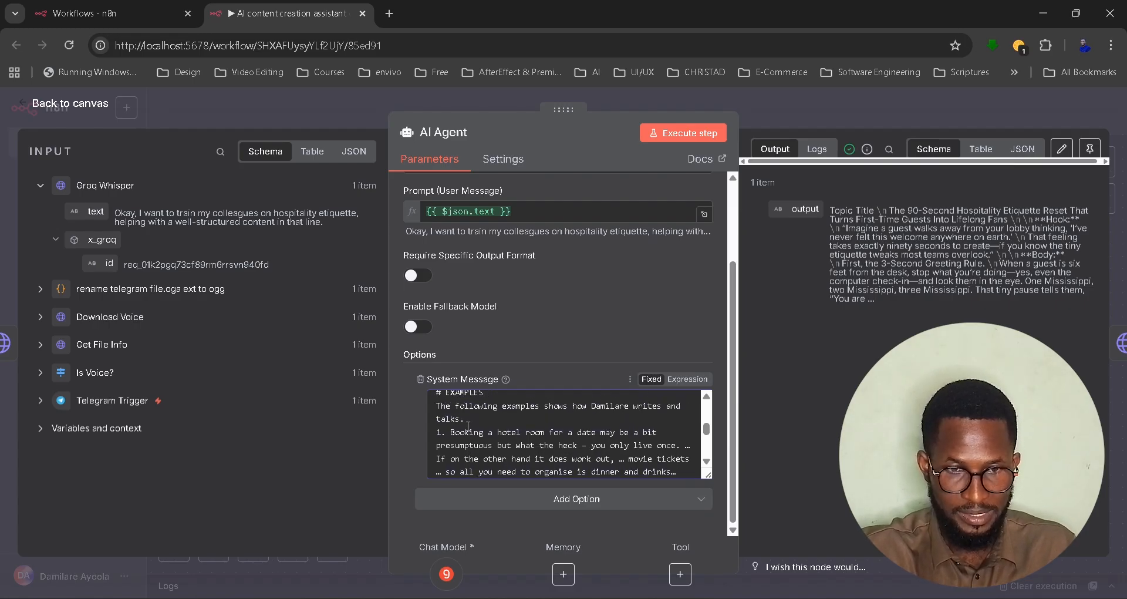
pyautogui.scroll(-2, 486, 431)
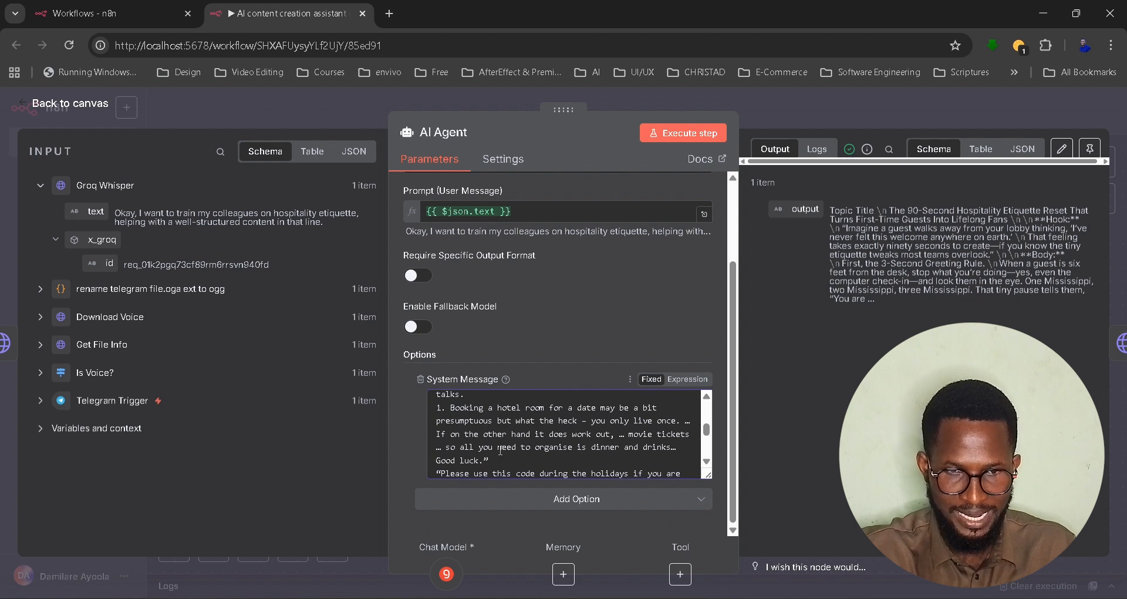
pyautogui.scroll(-5, 500, 450)
pyautogui.scroll(-5, 500, 450)
pyautogui.scroll(-4, 500, 450)
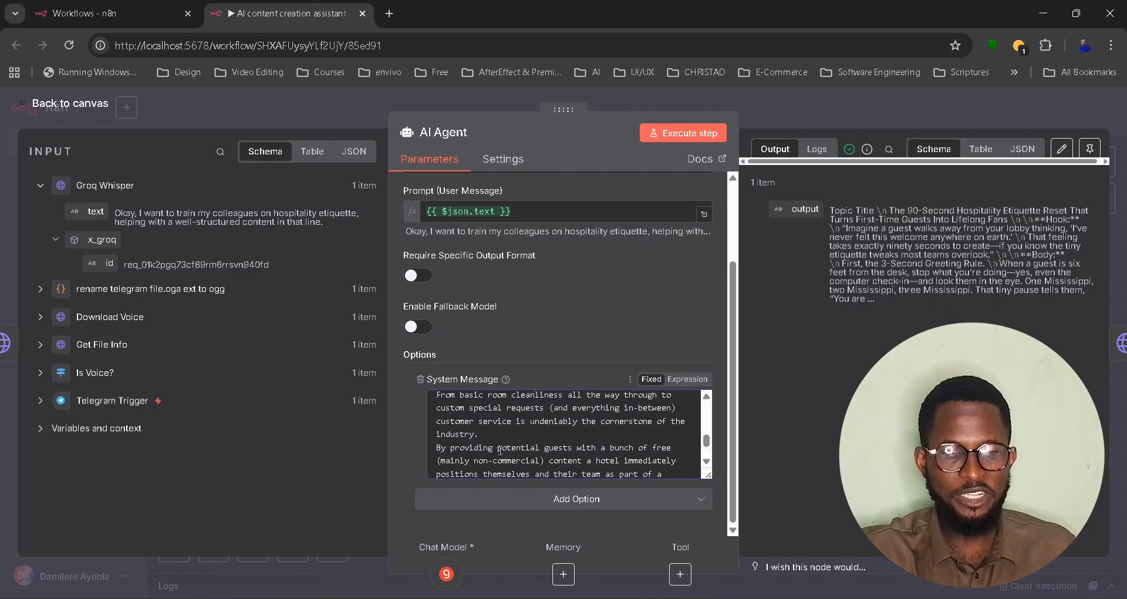
# Review the system message's OUTPUT FORMAT section and its Secondly Part about LinkedIn and Instagram hashtags
pyautogui.scroll(-1, 500, 450)
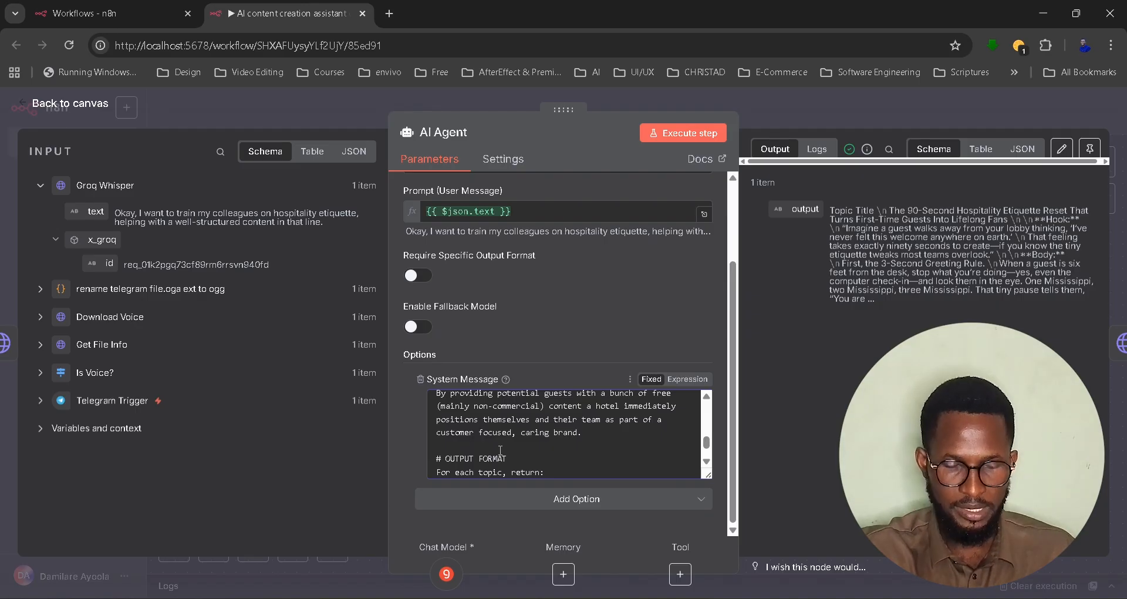
pyautogui.scroll(-1, 500, 450)
pyautogui.scroll(-4, 500, 450)
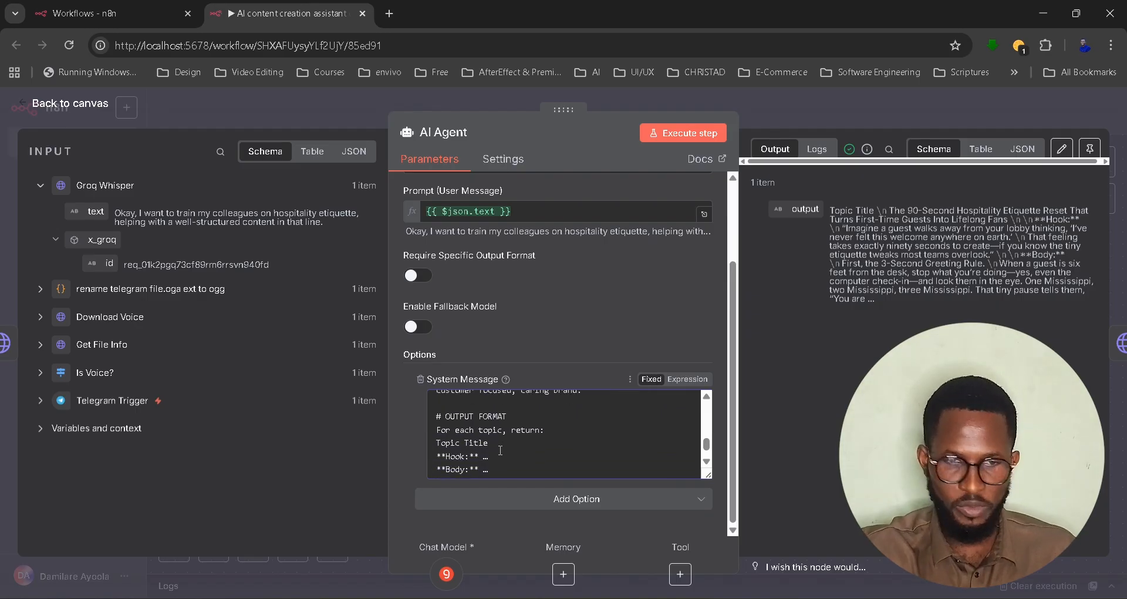
pyautogui.scroll(-4, 500, 450)
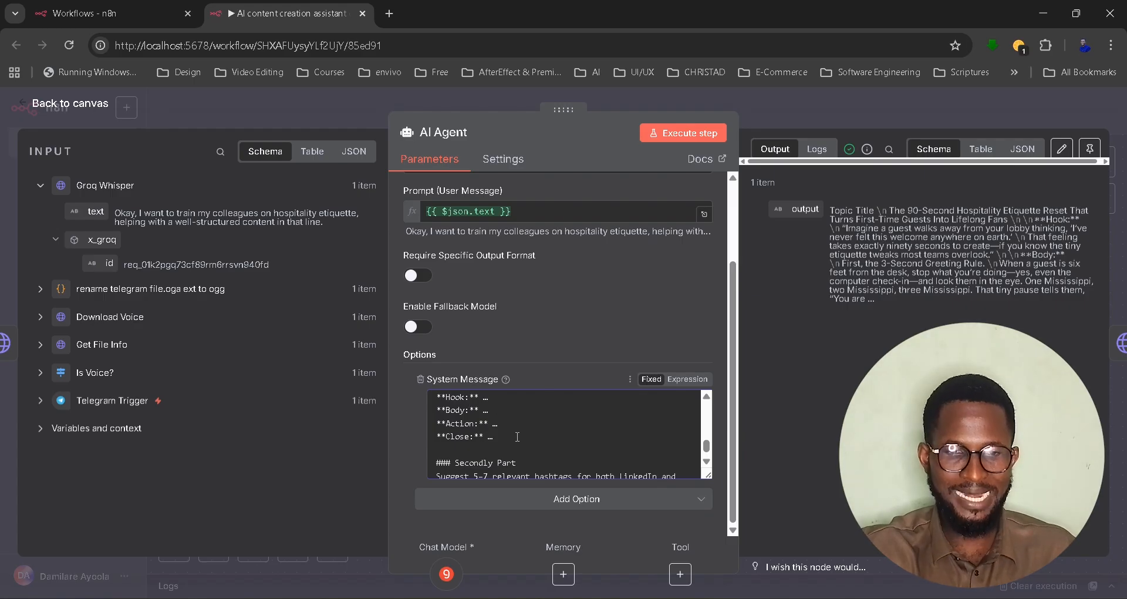
pyautogui.scroll(-3, 517, 436)
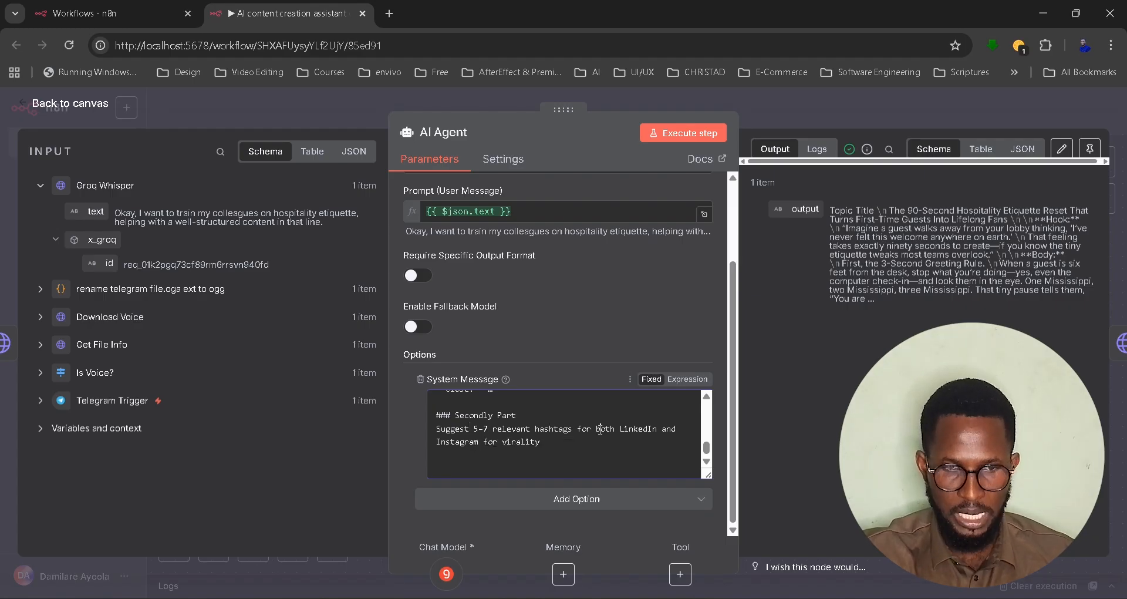
pyautogui.click(554, 444)
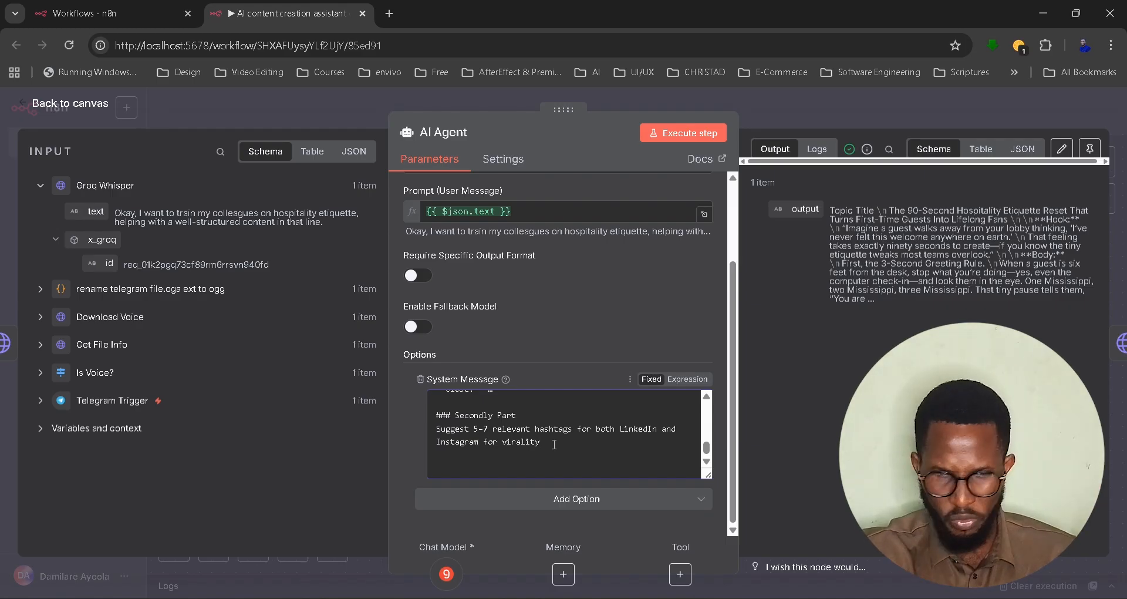
# Go back over the sample scripts in the system message and close the AI Agent node
pyautogui.scroll(8, 554, 444)
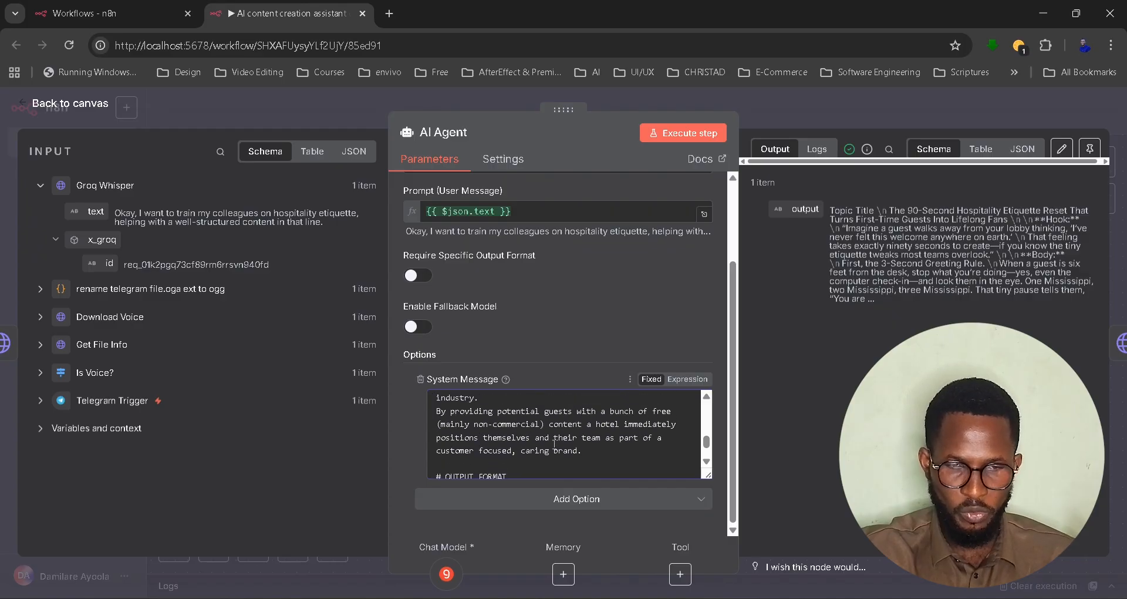
pyautogui.scroll(6, 554, 444)
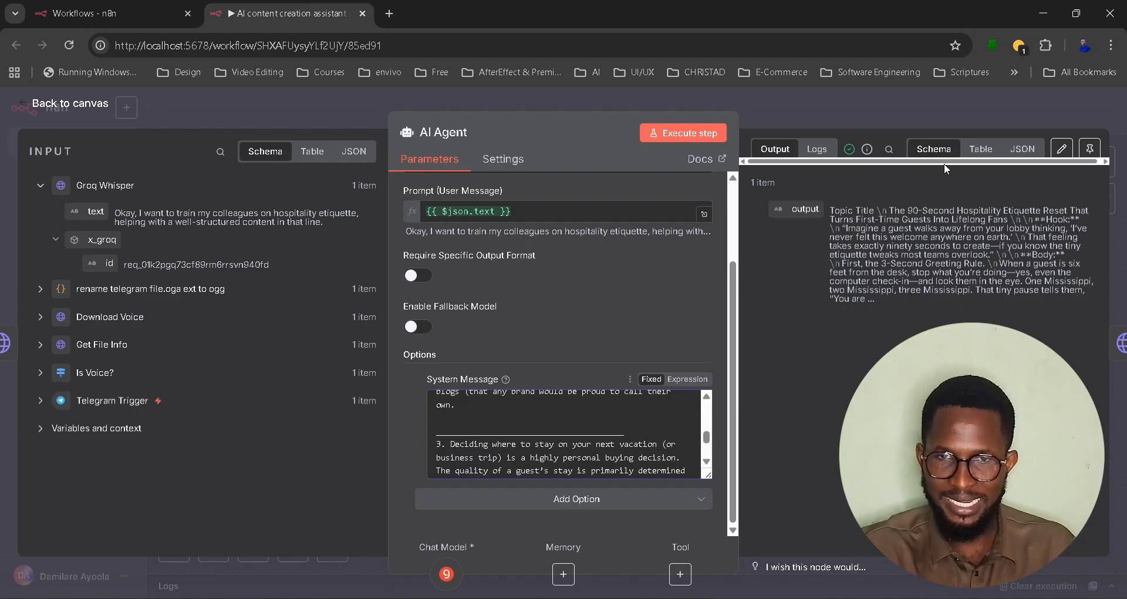
pyautogui.click(814, 110)
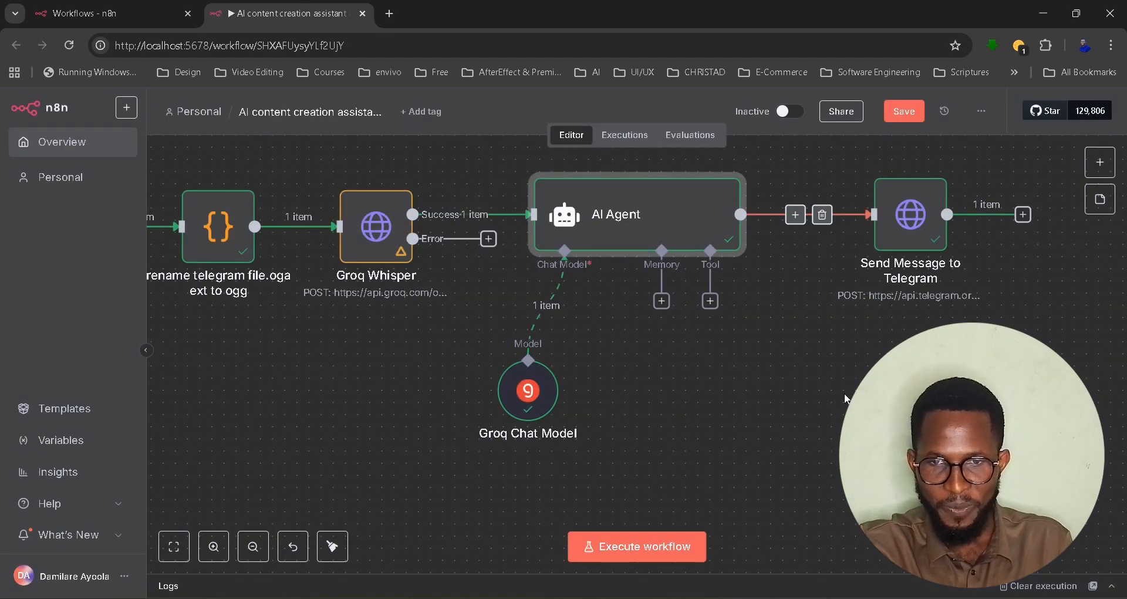
# Look over the workflow canvas from the Telegram Trigger through to the AI Agent and its Groq Chat Model
pyautogui.hscroll(5, 520, 332)
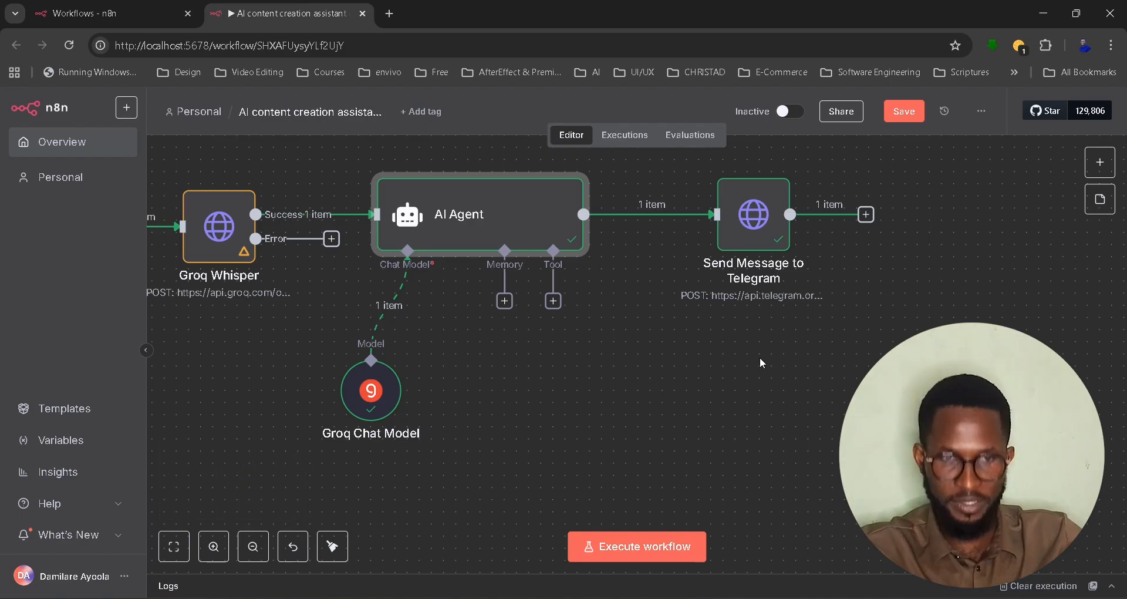
pyautogui.hscroll(-10, 760, 362)
pyautogui.hscroll(-15, 760, 362)
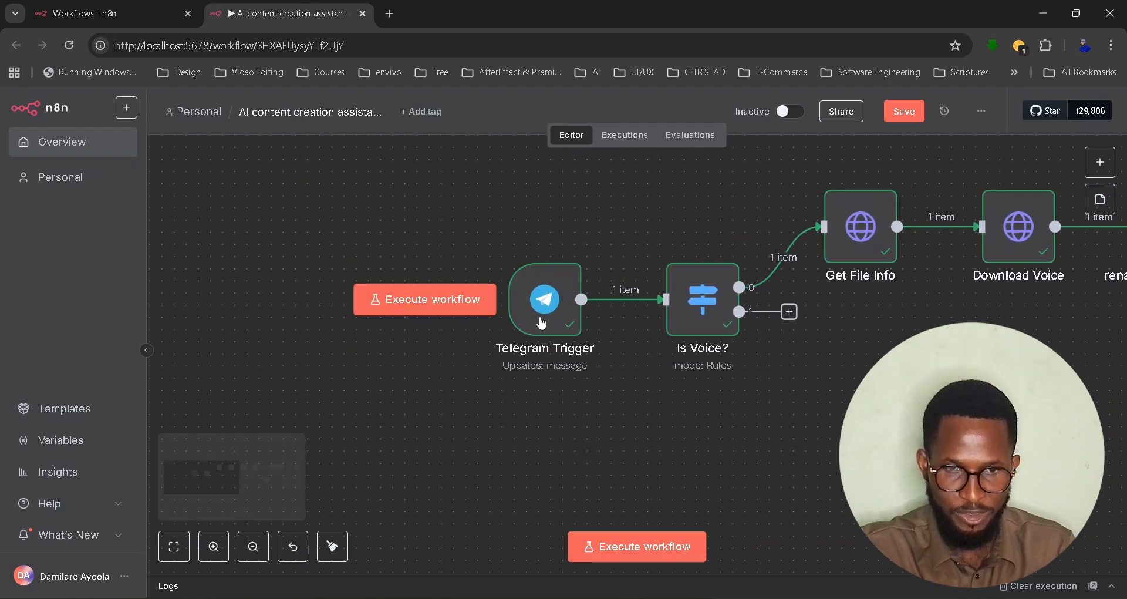
pyautogui.hscroll(10, 731, 362)
pyautogui.hscroll(15, 731, 362)
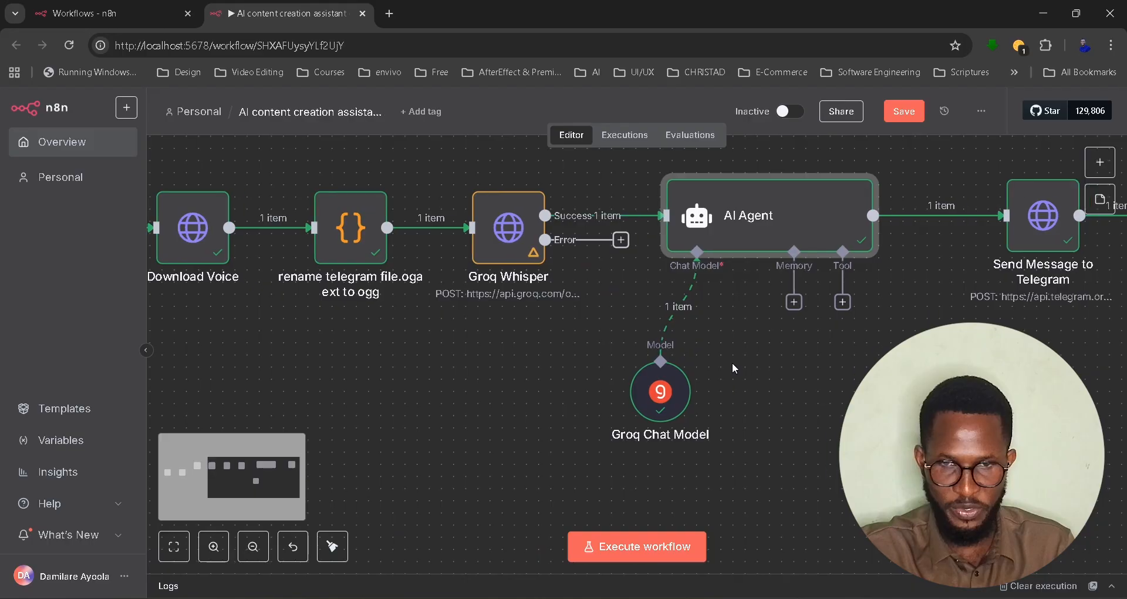
# Open the Send Message to Telegram node and highlight the bot token and sendMessage part of its URL
pyautogui.hscroll(1, 732, 362)
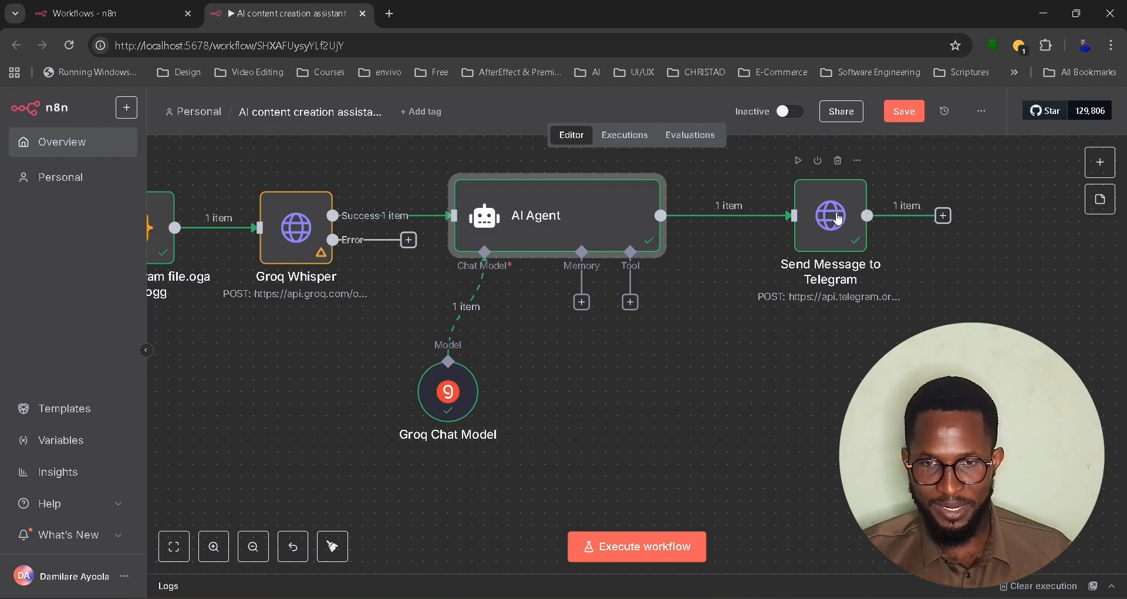
pyautogui.hscroll(1, 855, 371)
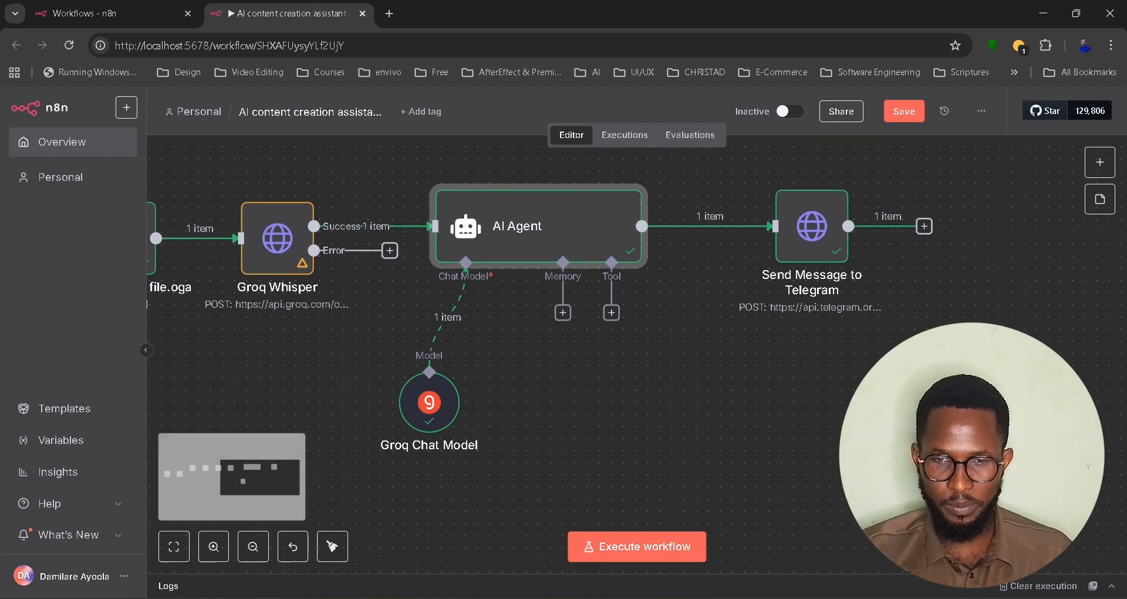
pyautogui.scroll(1, 854, 371)
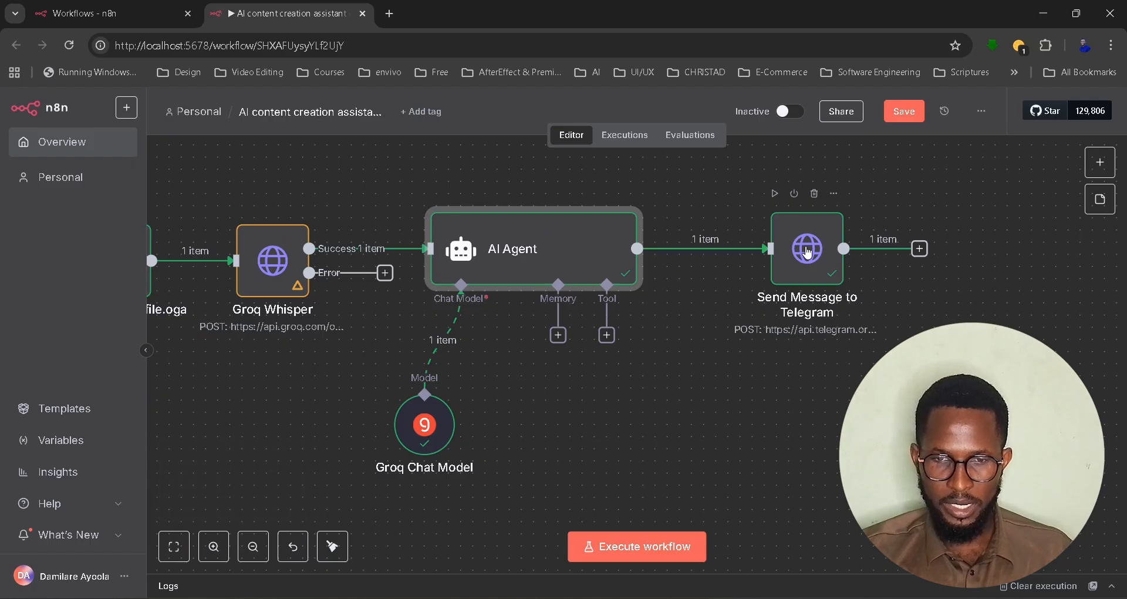
pyautogui.doubleClick(807, 253)
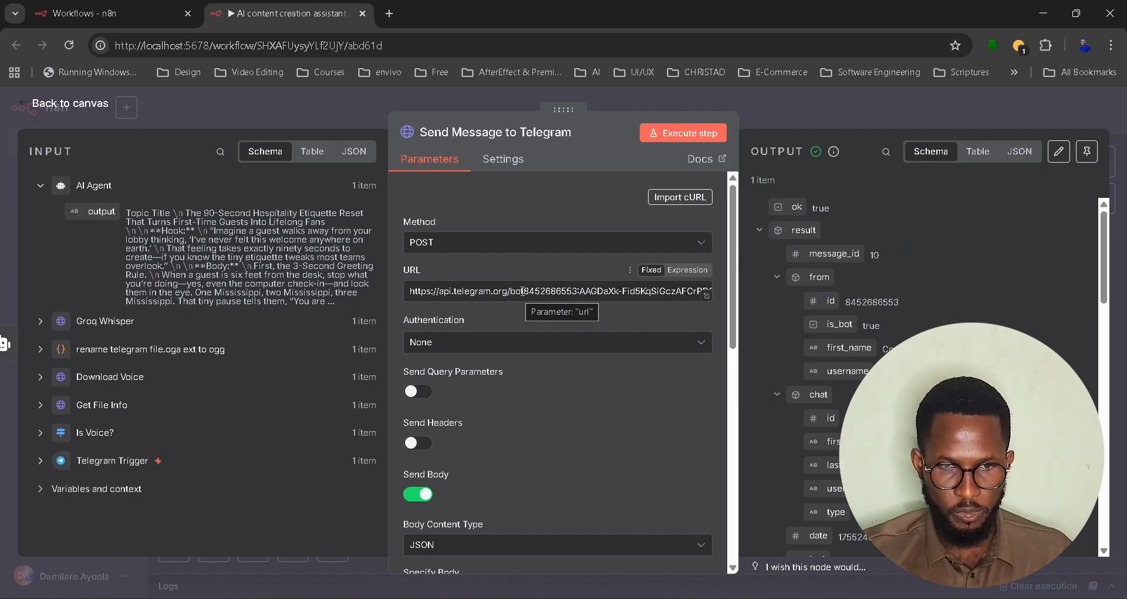
pyautogui.moveTo(524, 291); pyautogui.dragTo(651, 293)
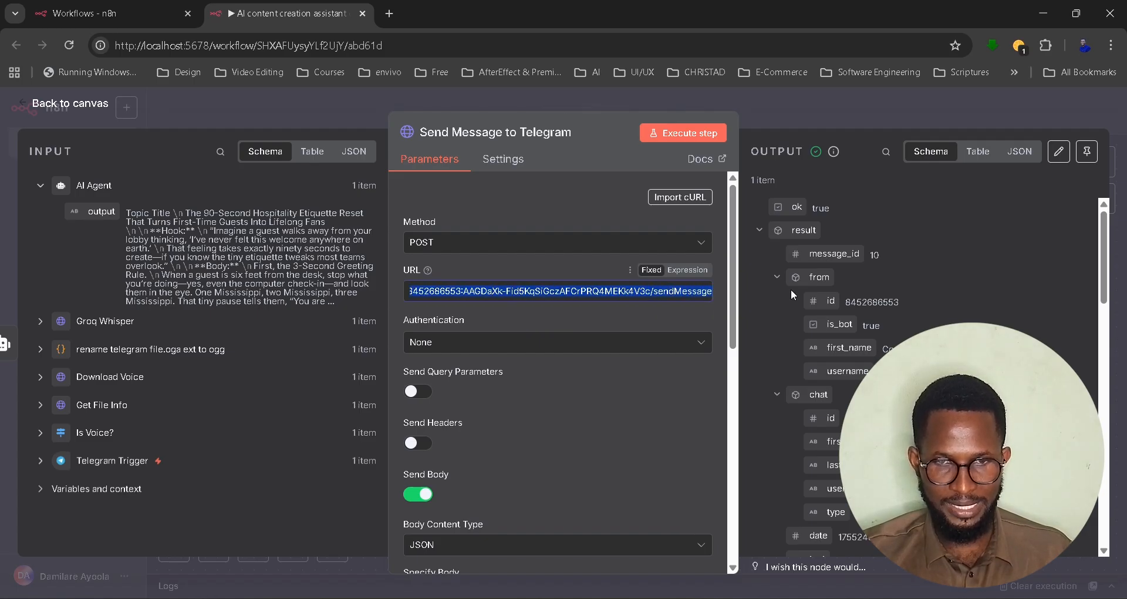
pyautogui.click(670, 294)
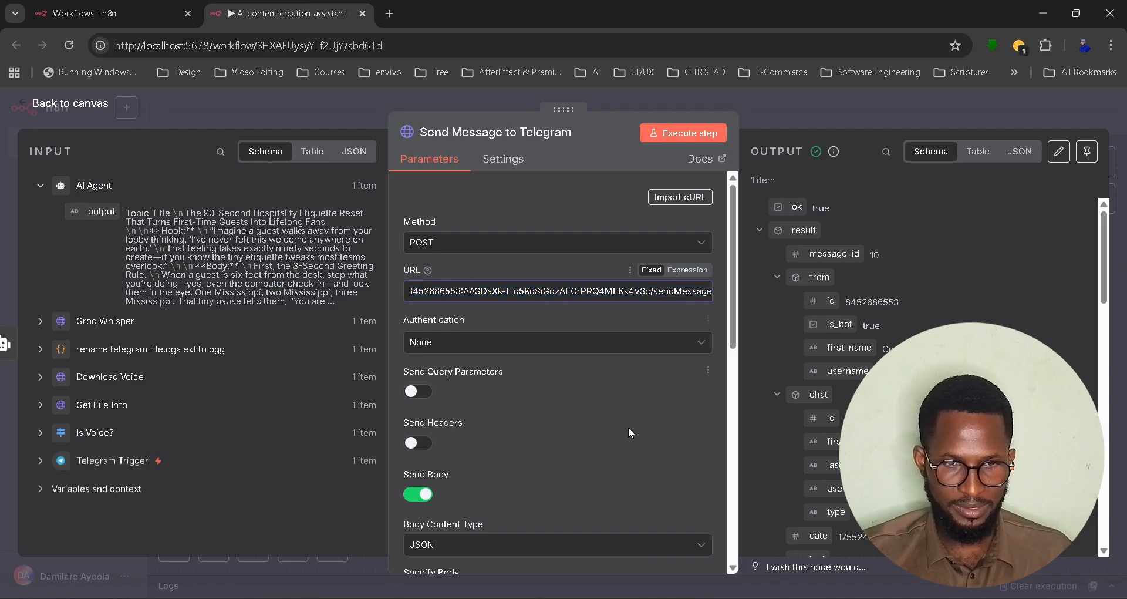
# Review the chat_id body parameter of the Send Message to Telegram node and expand the Telegram Trigger input data down to its chat fields
pyautogui.scroll(-5, 628, 427)
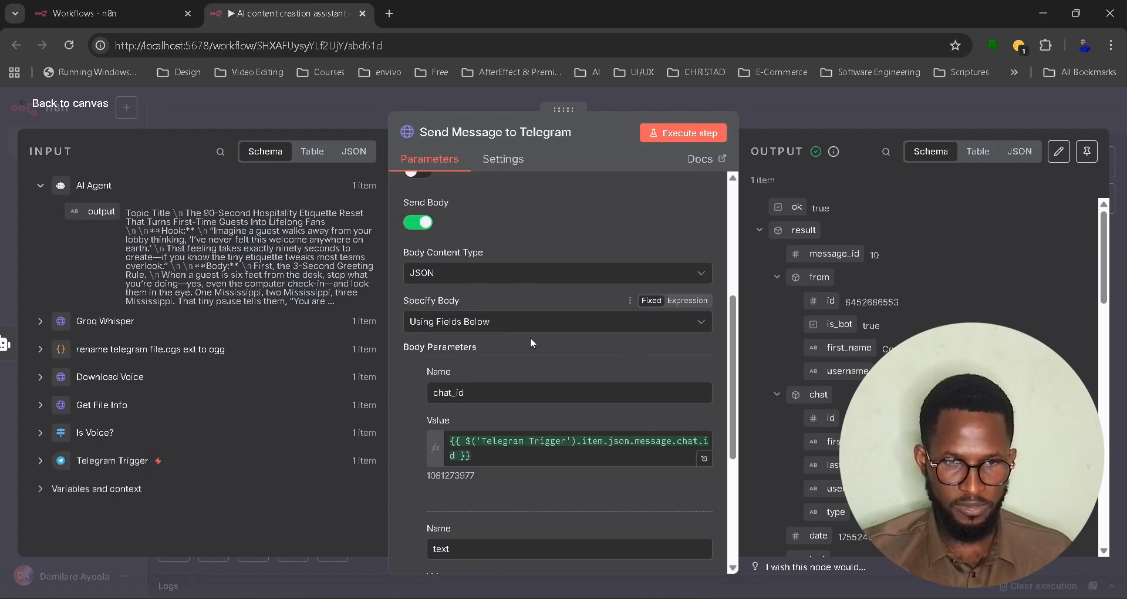
pyautogui.scroll(-1, 552, 378)
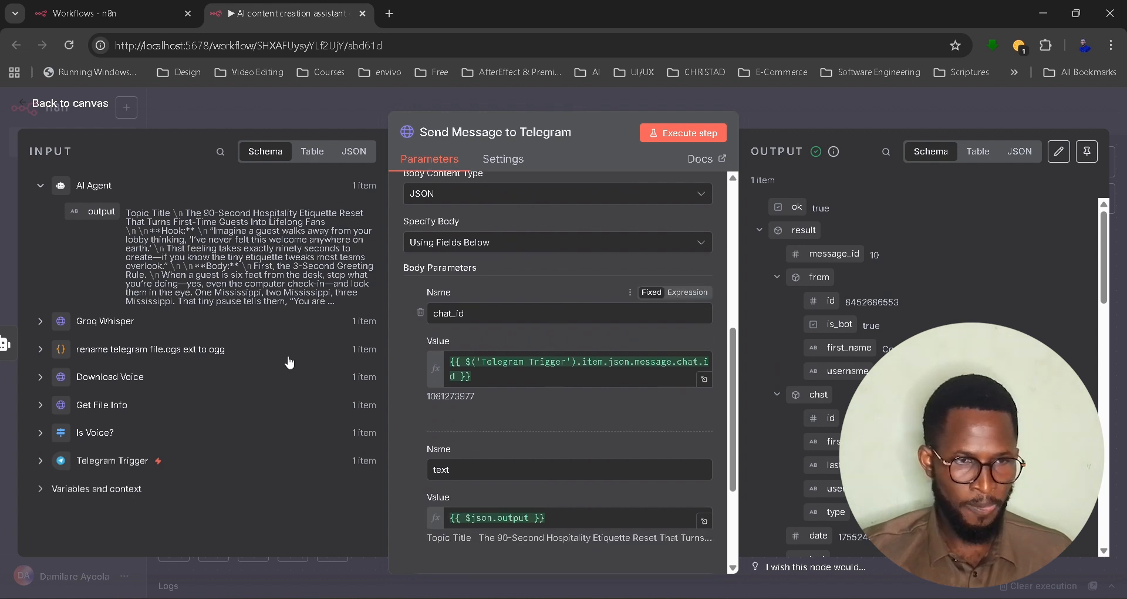
pyautogui.click(41, 463)
pyautogui.scroll(-4, 222, 440)
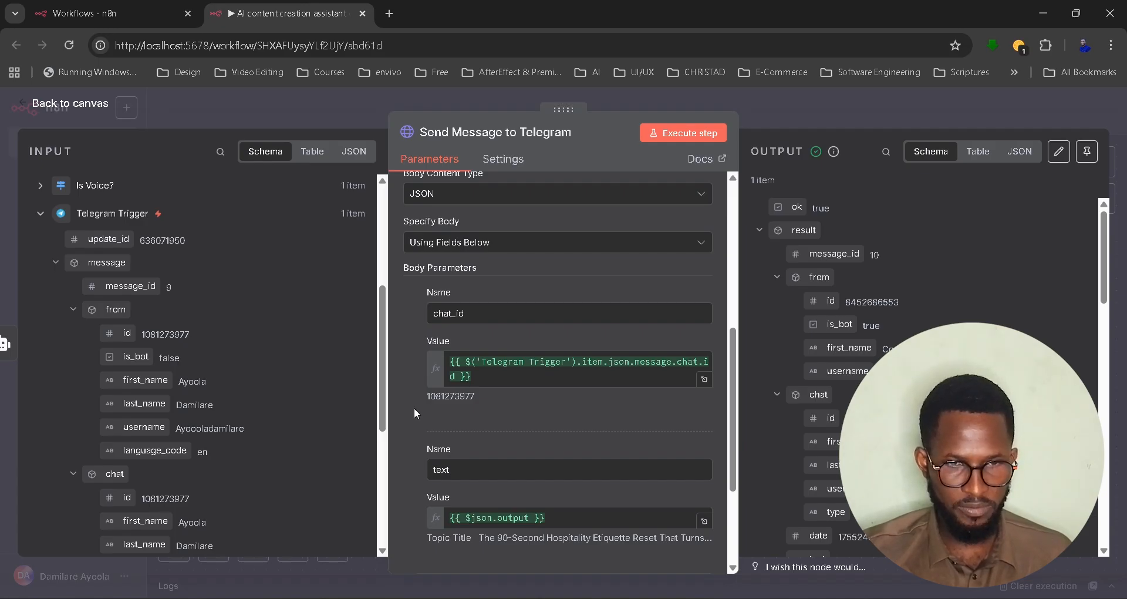
# Map the AI Agent's output field into the value of the text body parameter as {{ $json.output }}
pyautogui.scroll(-3, 512, 400)
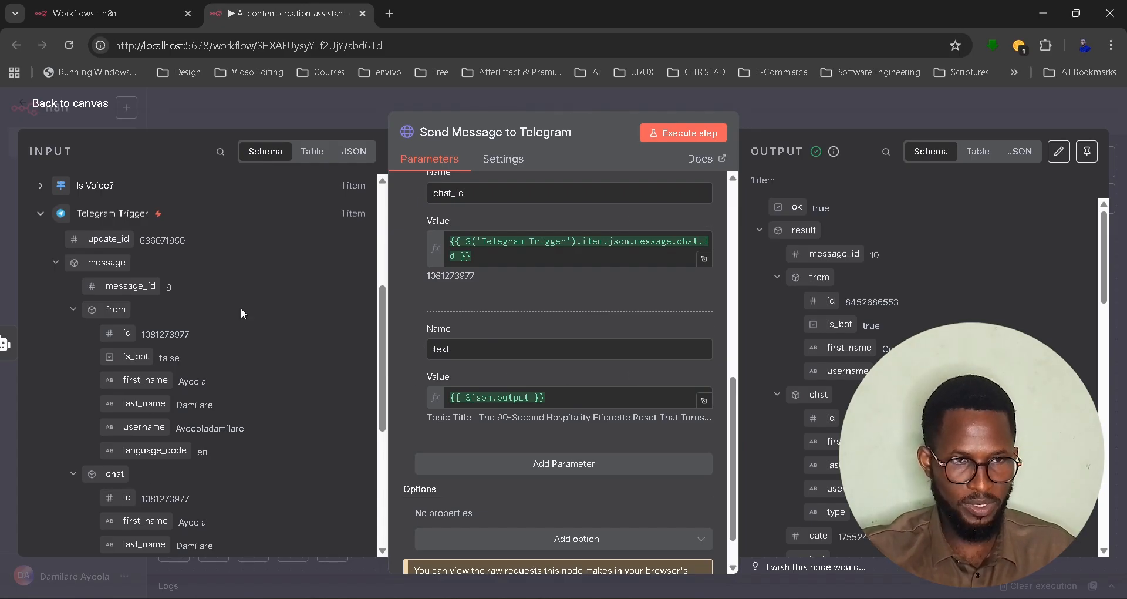
pyautogui.scroll(5, 240, 307)
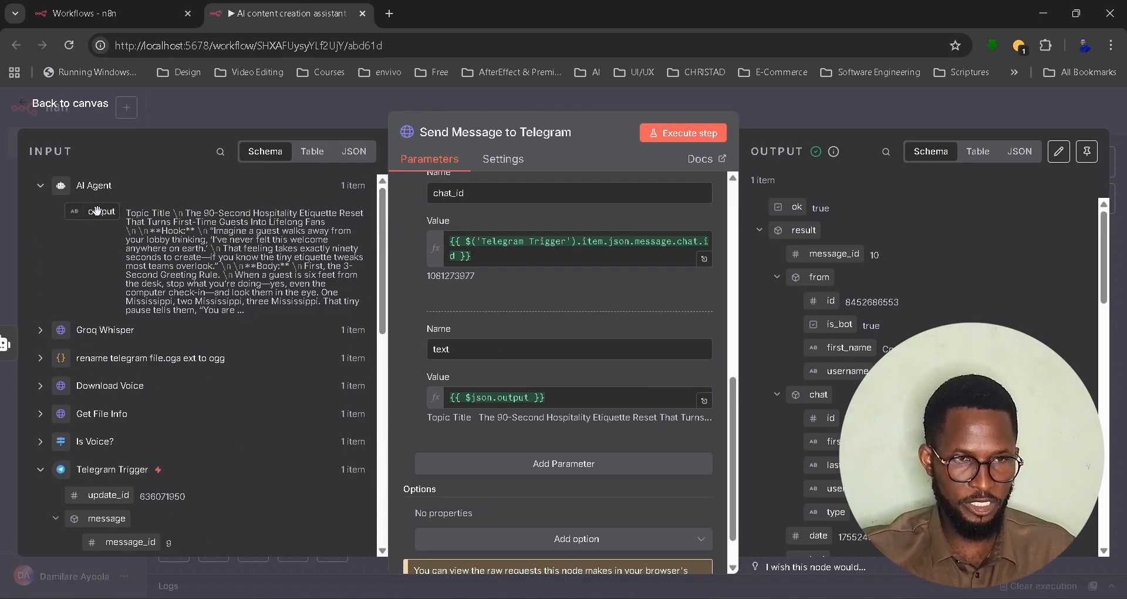
pyautogui.moveTo(96, 212); pyautogui.dragTo(588, 396)
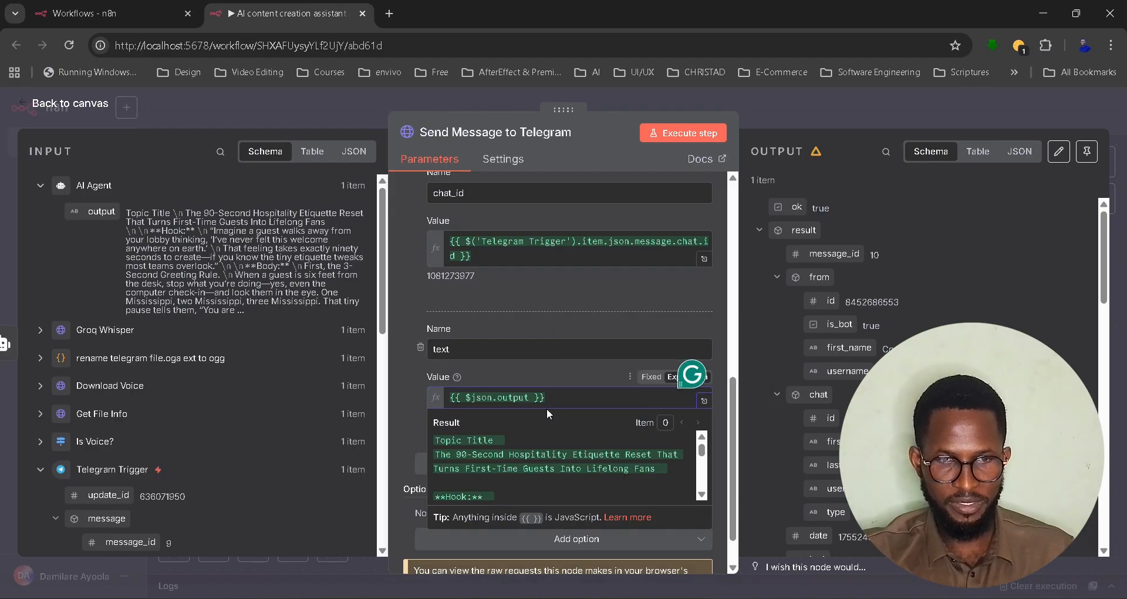
pyautogui.click(498, 369)
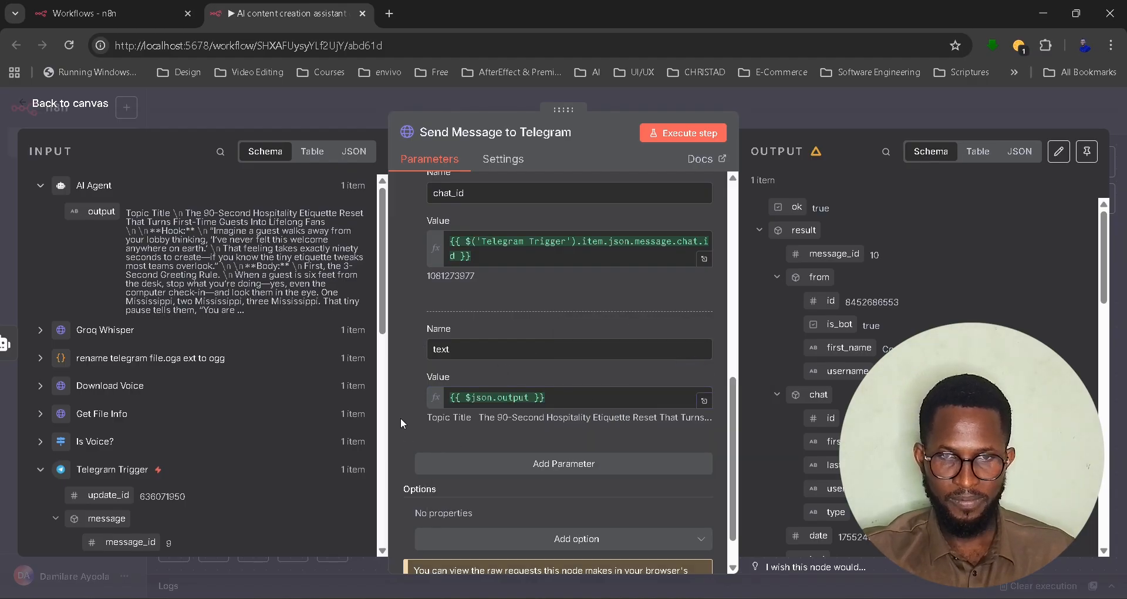
# Examine the node's output from the bot and chat details to the message text and entities, and return to the canvas
pyautogui.scroll(-1, 400, 417)
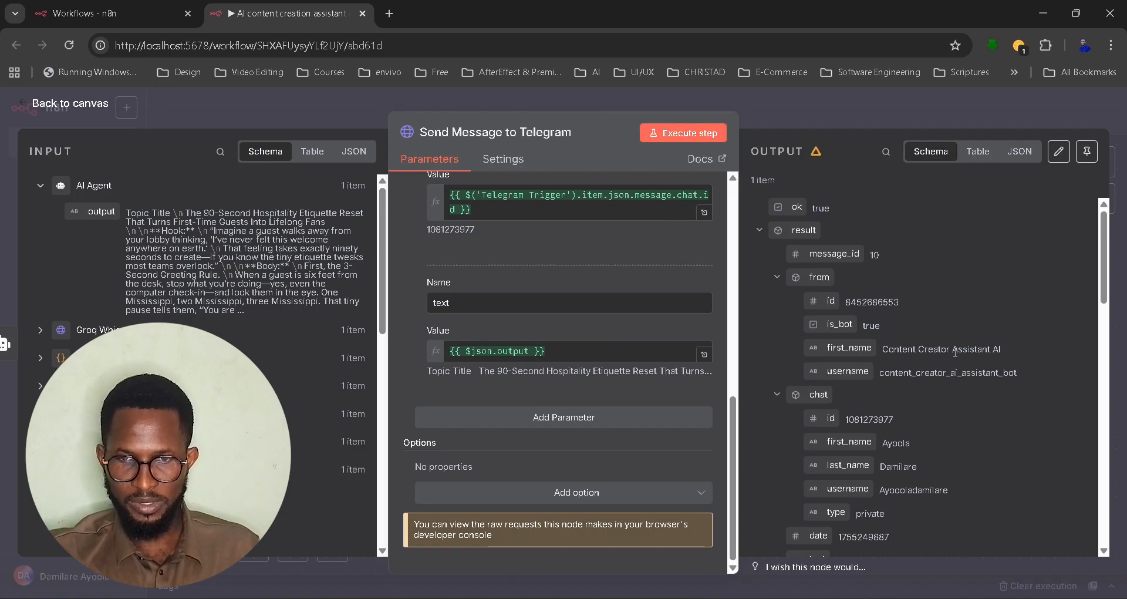
pyautogui.scroll(-2, 953, 351)
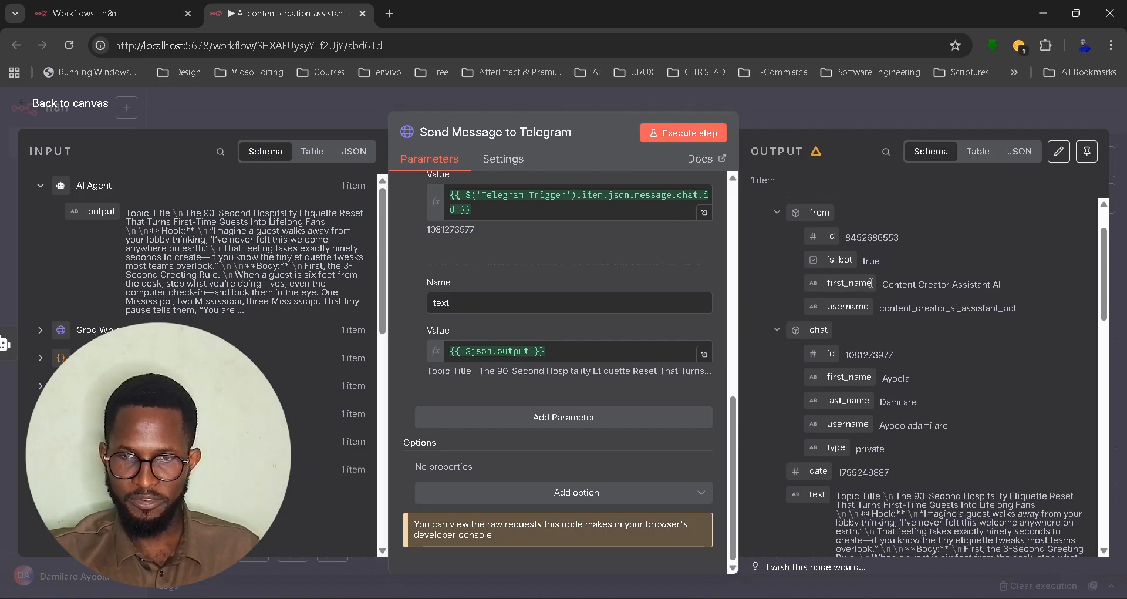
pyautogui.scroll(-10, 971, 407)
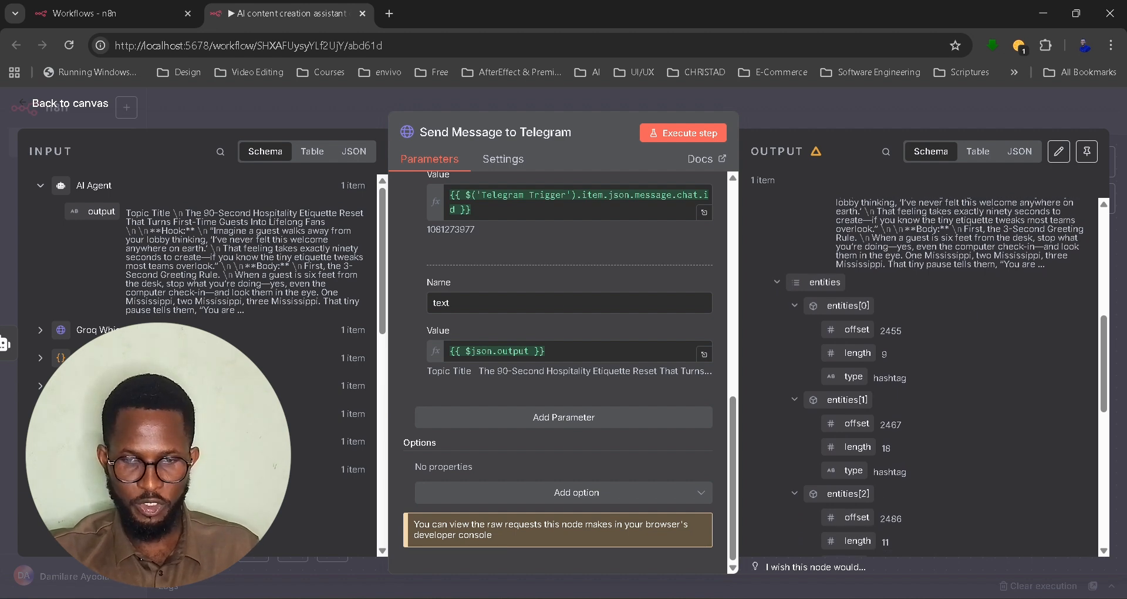
pyautogui.click(775, 106)
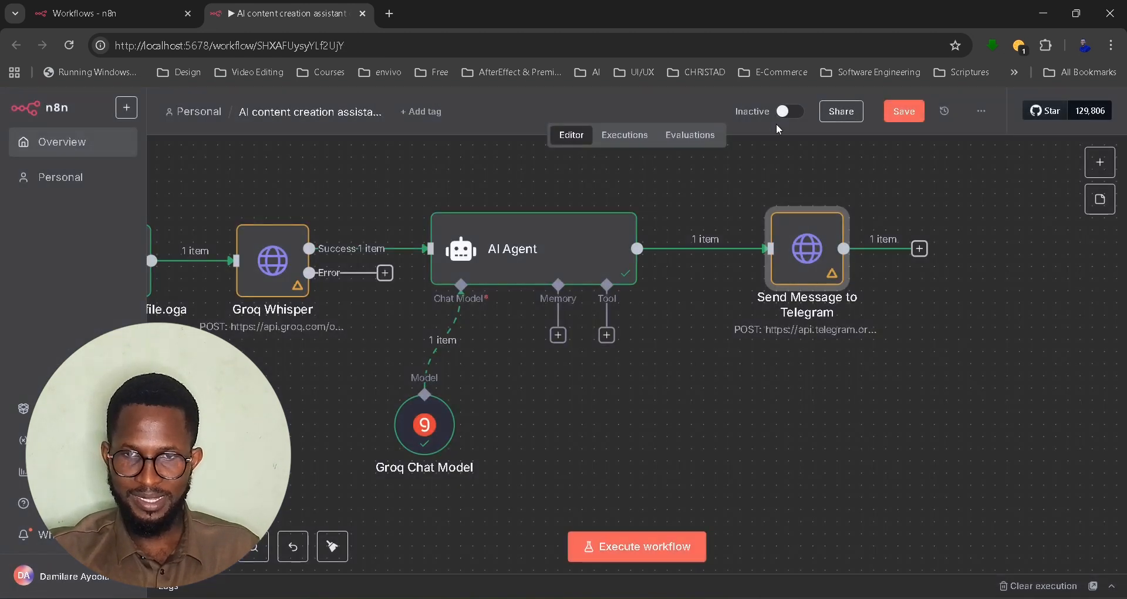